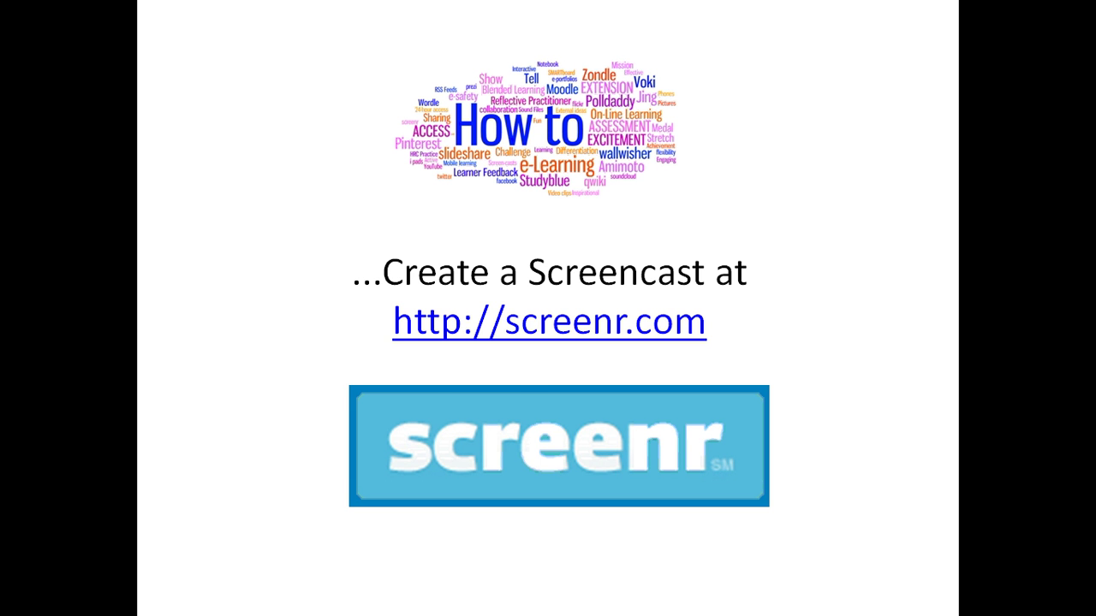
Exit the How to screencast slide show back to Normal editing view.
{"action": "key", "text": "Escape"}
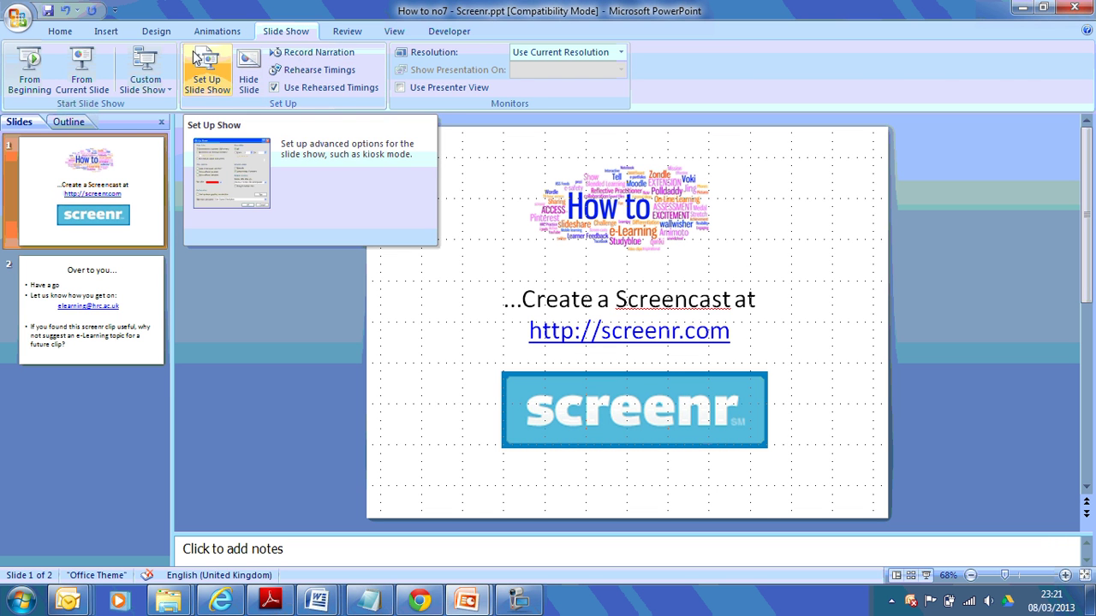
Show the Design tab, then bring up PowerPoint's taskbar window previews.
{"action": "left_click", "coordinate": [160, 30]}
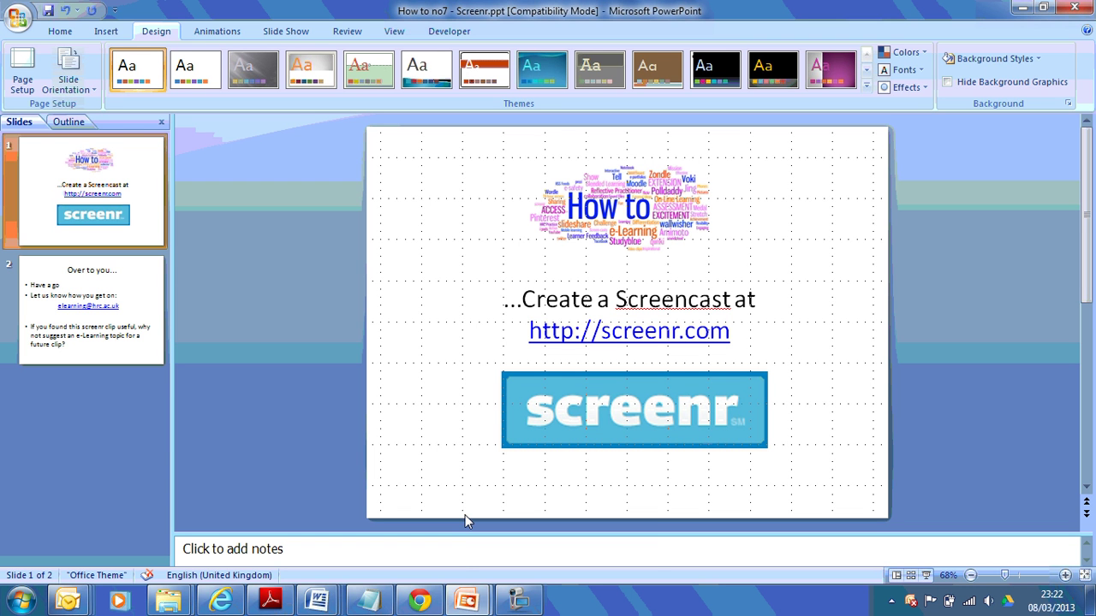
{"action": "mouse_move", "coordinate": [468, 604]}
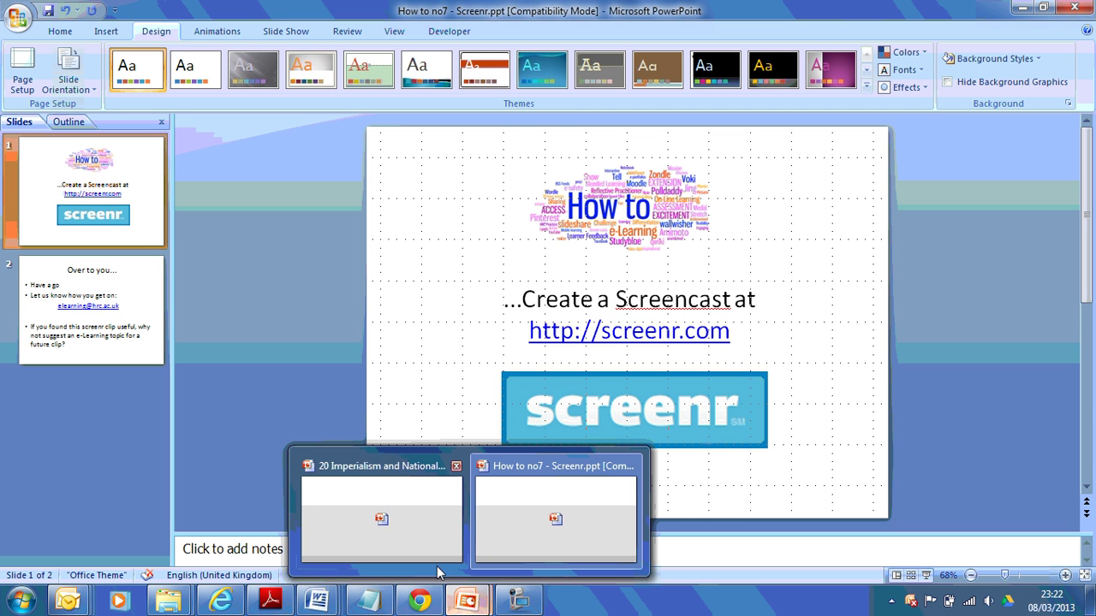
Switch to the Imperialism and Nationalism presentation and go from the lion title slide to the world map slide.
{"action": "left_click", "coordinate": [406, 502]}
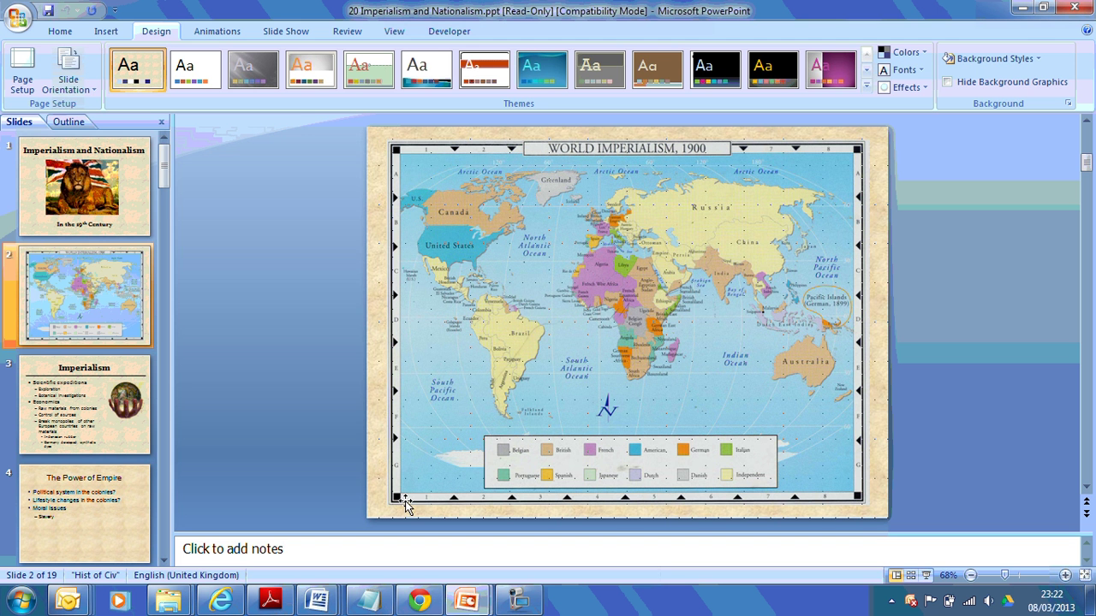
{"action": "left_click", "coordinate": [101, 193]}
{"action": "left_click", "coordinate": [100, 286]}
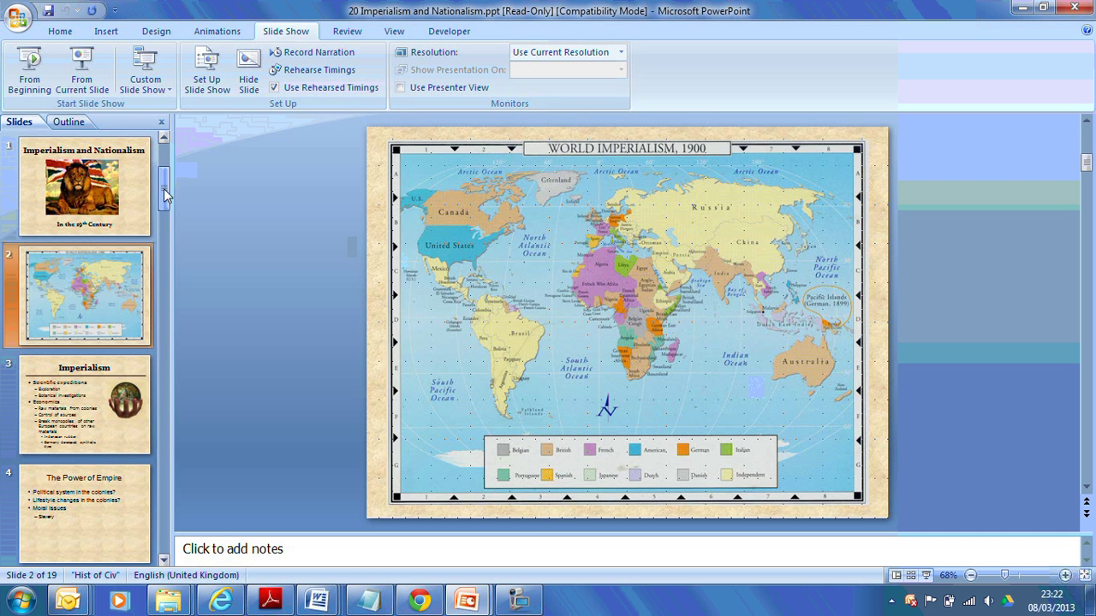
{"action": "left_click", "coordinate": [163, 227]}
{"action": "left_click_drag", "start_coordinate": [163, 227], "coordinate": [164, 159]}
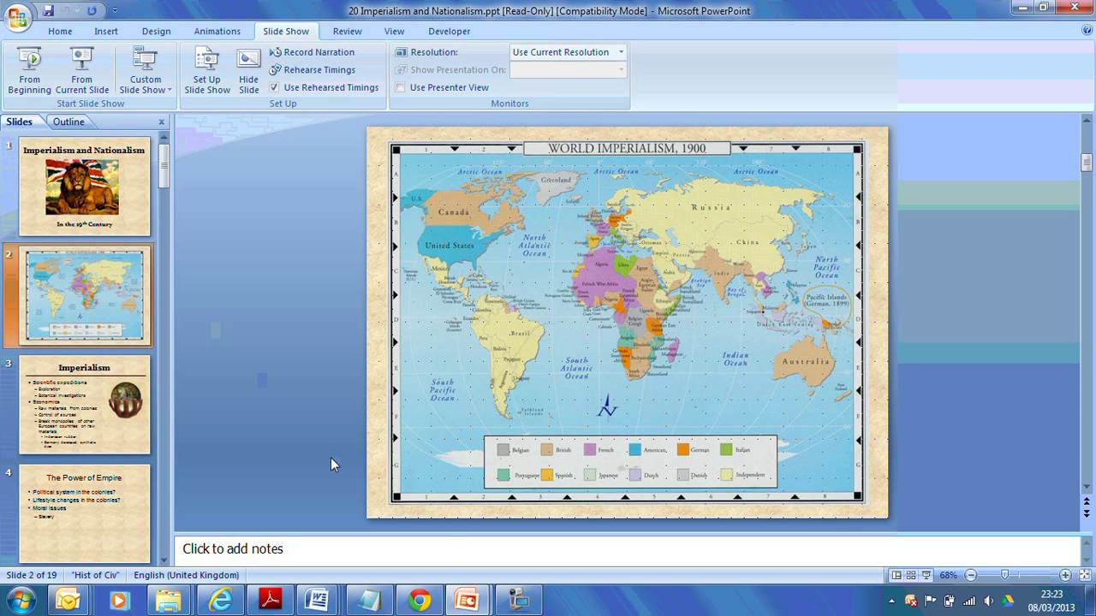
Hide the recorder control window and minimise PowerPoint to reveal the browser.
{"action": "left_click", "coordinate": [518, 602]}
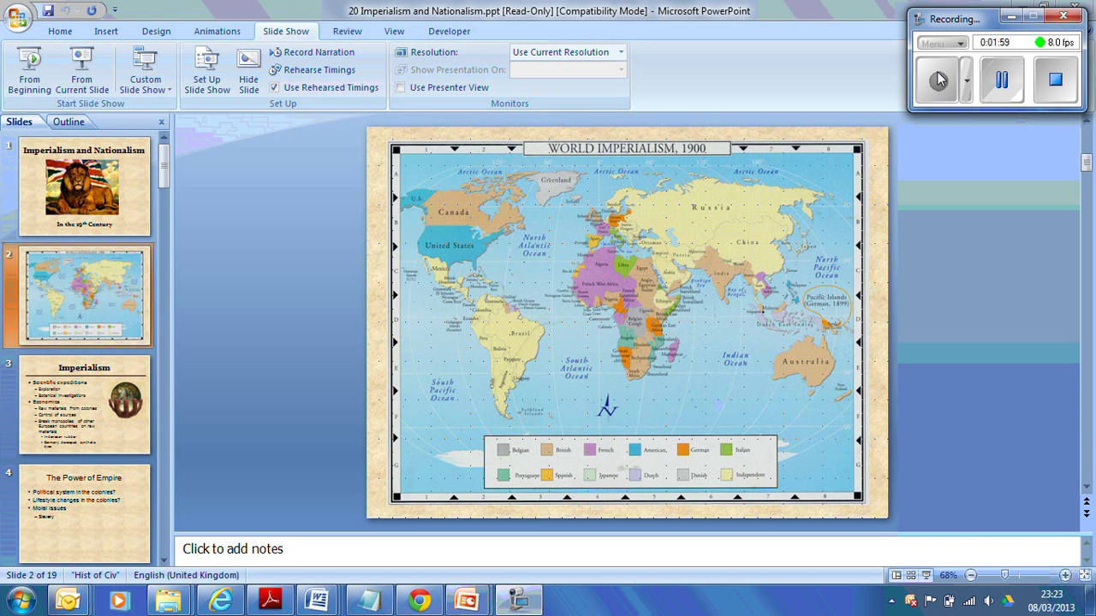
{"action": "left_click", "coordinate": [1012, 18]}
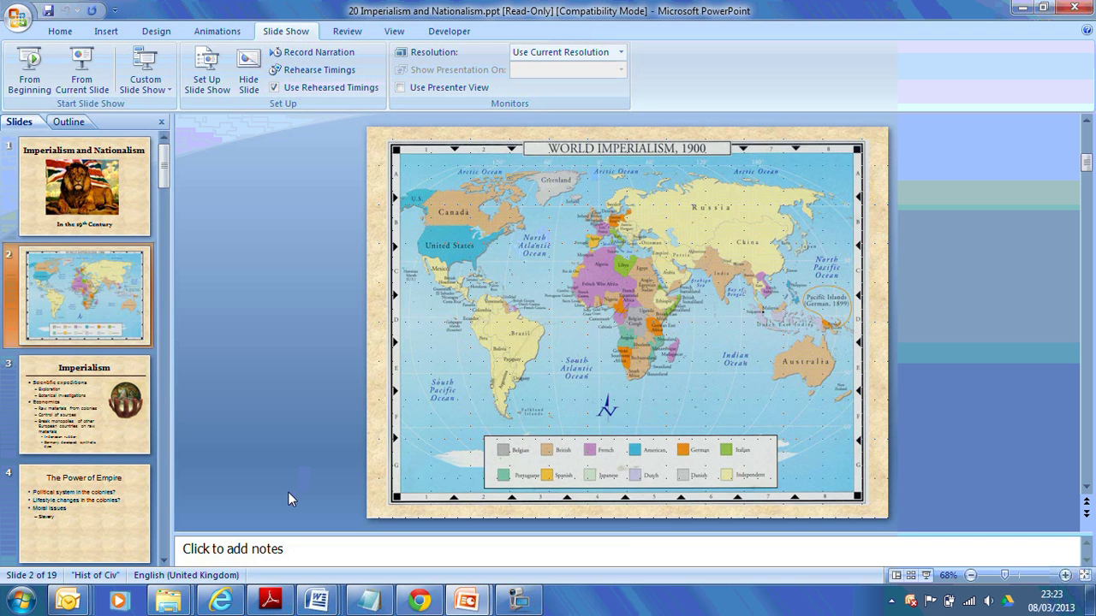
{"action": "left_click", "coordinate": [1020, 8]}
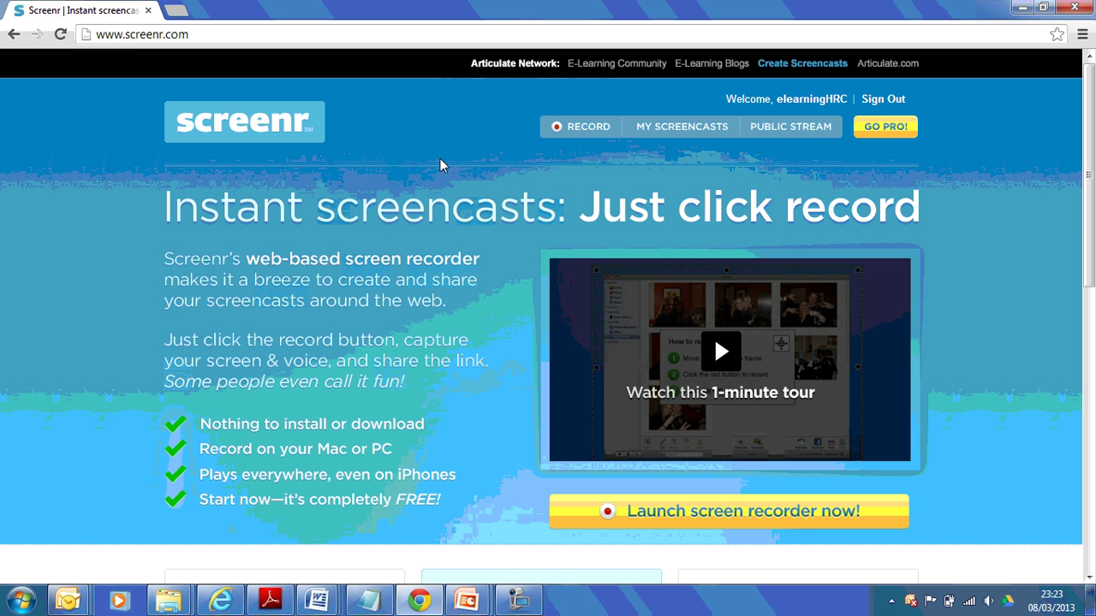
Click RECORD on the Screenr home page to open screenr.com/record.
{"action": "left_click", "coordinate": [575, 128]}
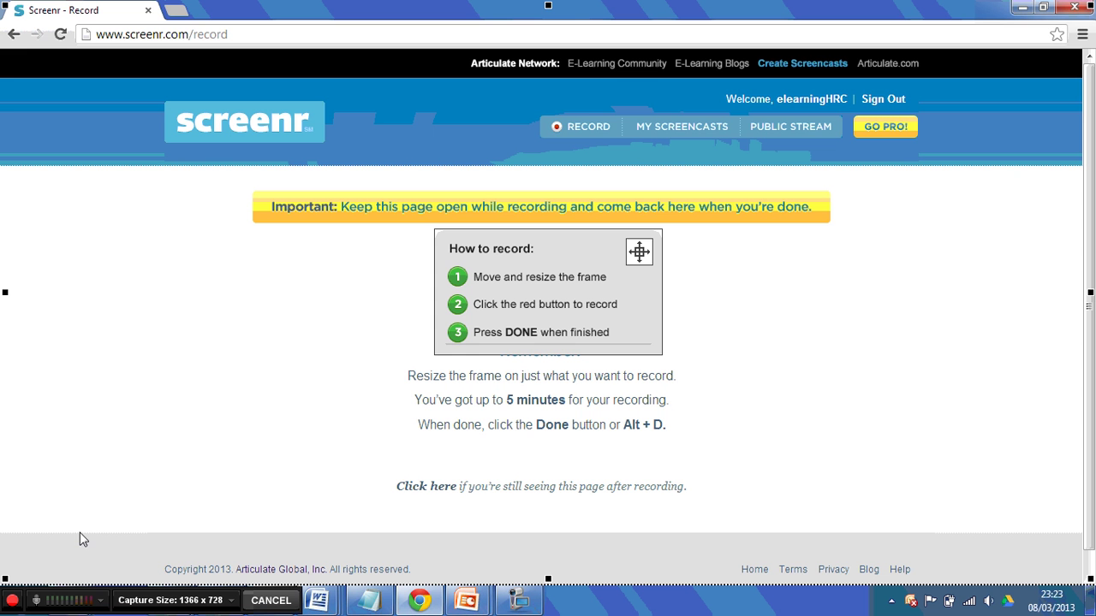
{"action": "left_click", "coordinate": [36, 599]}
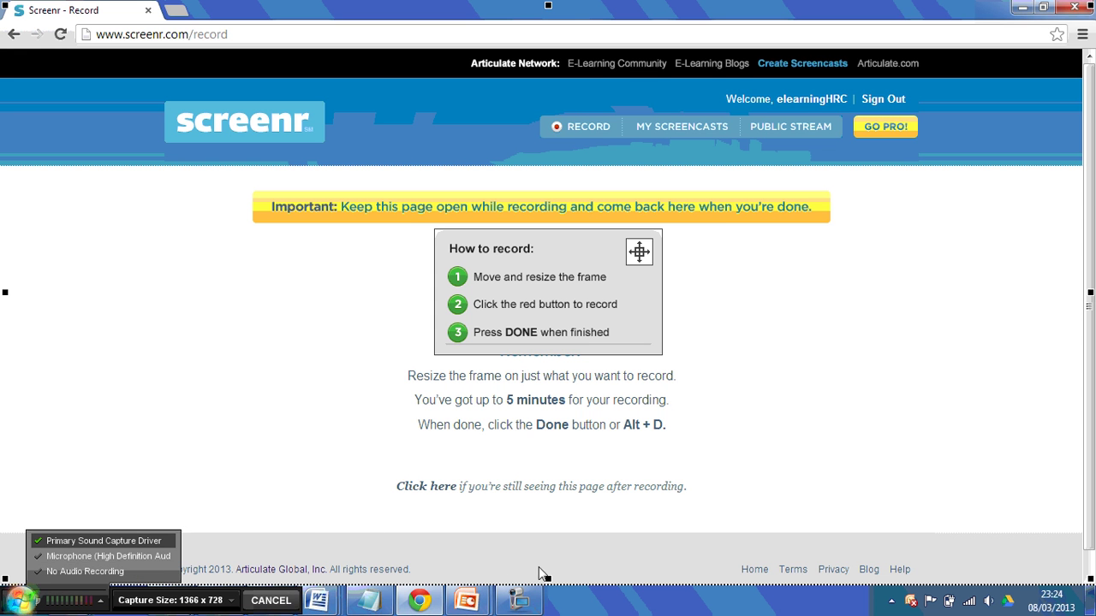
{"action": "left_click", "coordinate": [626, 508]}
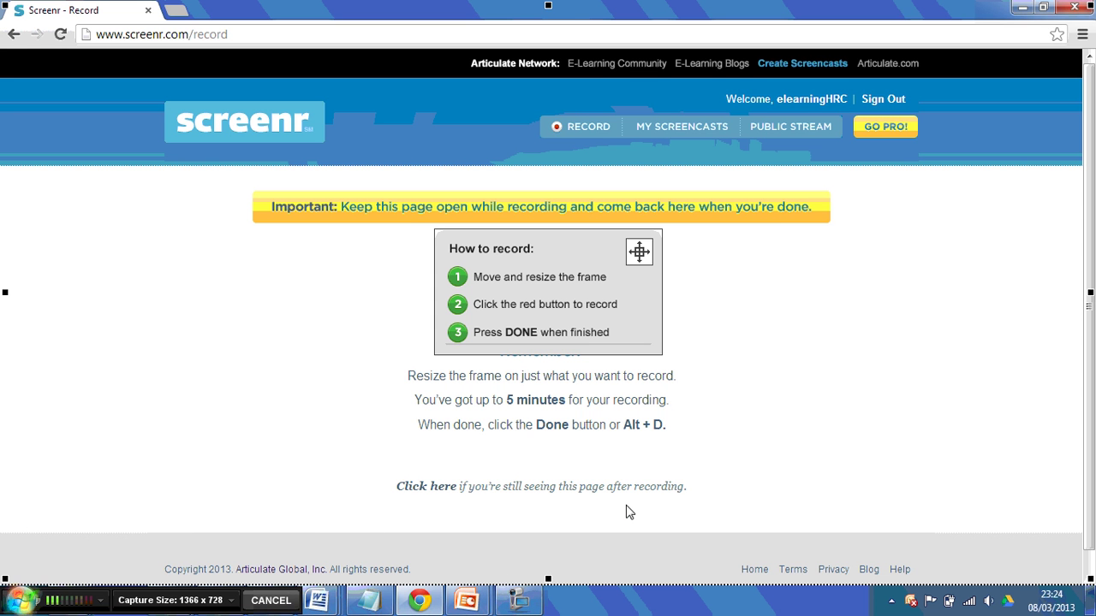
{"action": "left_click", "coordinate": [520, 599]}
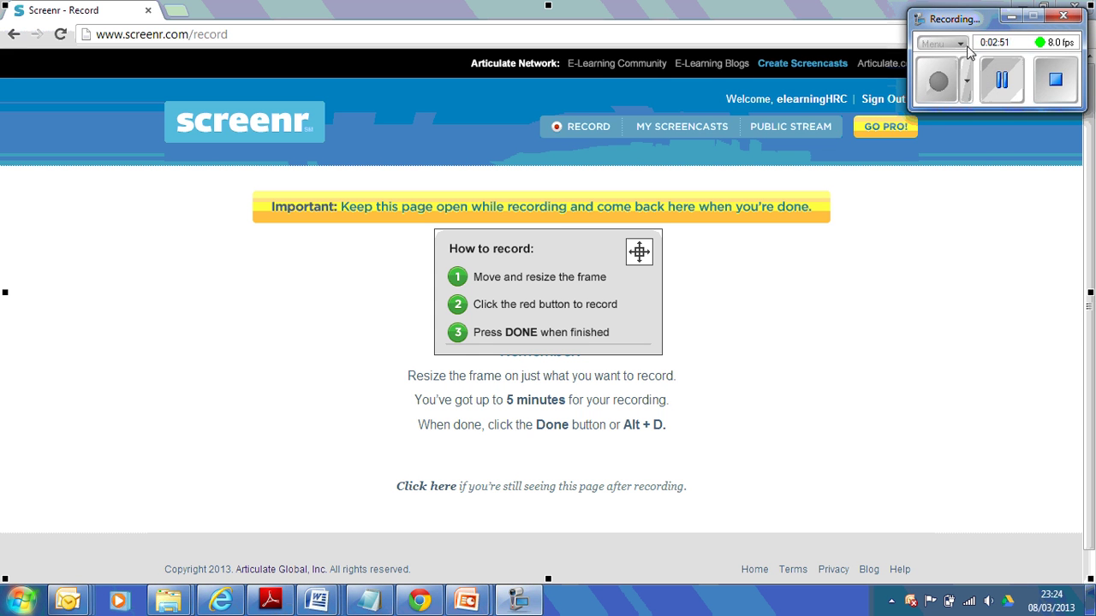
{"action": "left_click", "coordinate": [1011, 18]}
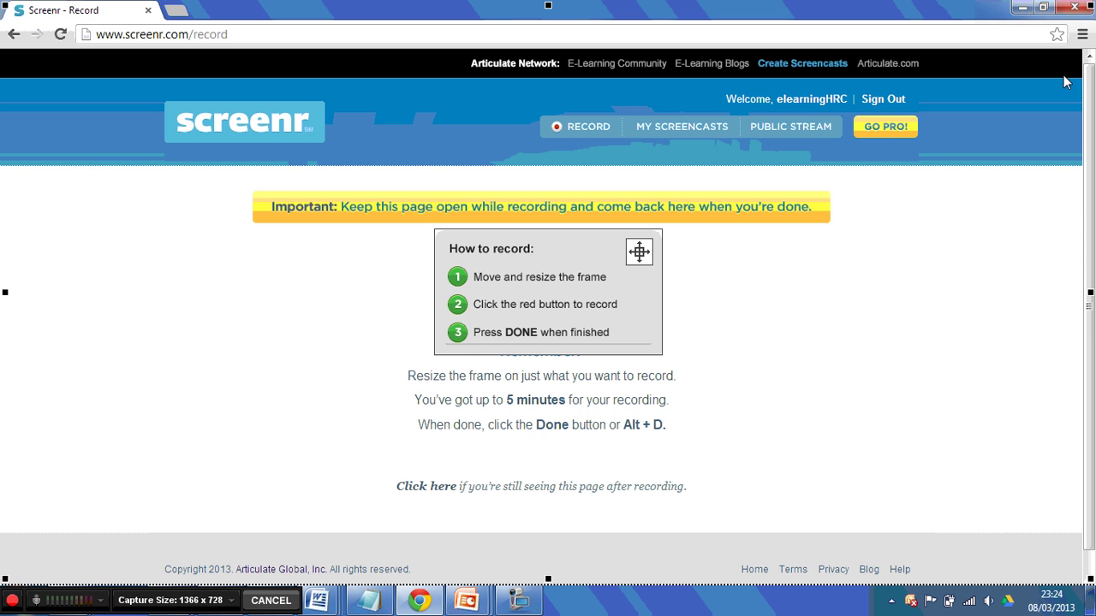
{"action": "mouse_move", "coordinate": [1089, 5]}
{"action": "left_mouse_down"}
{"action": "mouse_move", "coordinate": [982, 166]}
{"action": "mouse_move", "coordinate": [705, 244]}
{"action": "mouse_move", "coordinate": [728, 245]}
{"action": "mouse_move", "coordinate": [587, 235]}
{"action": "mouse_move", "coordinate": [607, 217]}
{"action": "mouse_move", "coordinate": [573, 176]}
{"action": "mouse_move", "coordinate": [639, 133]}
{"action": "mouse_move", "coordinate": [657, 101]}
{"action": "mouse_move", "coordinate": [831, 44]}
{"action": "mouse_move", "coordinate": [1090, 4]}
{"action": "left_mouse_up"}
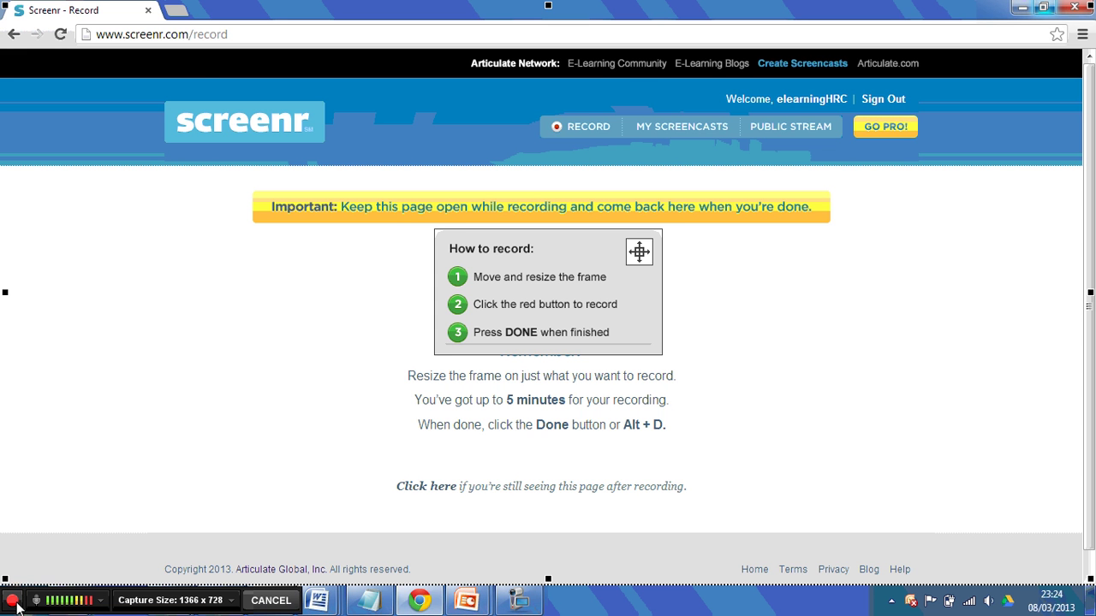
Open Google in a new browser tab and start the Screenr recording.
{"action": "left_click", "coordinate": [180, 10]}
{"action": "type", "text": "google.co.uk"}
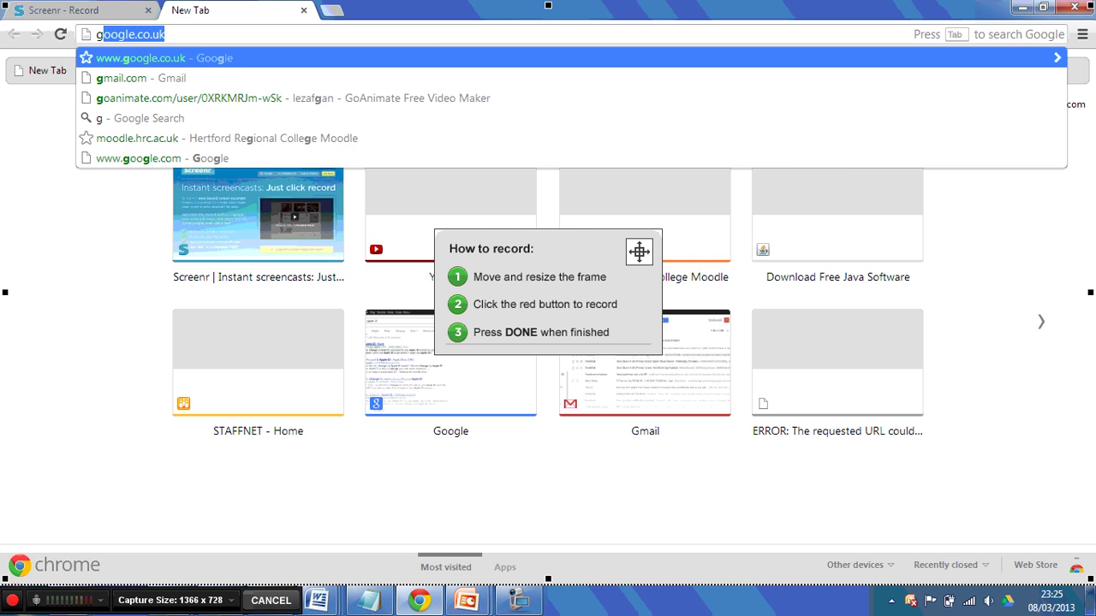
{"action": "key", "text": "Return"}
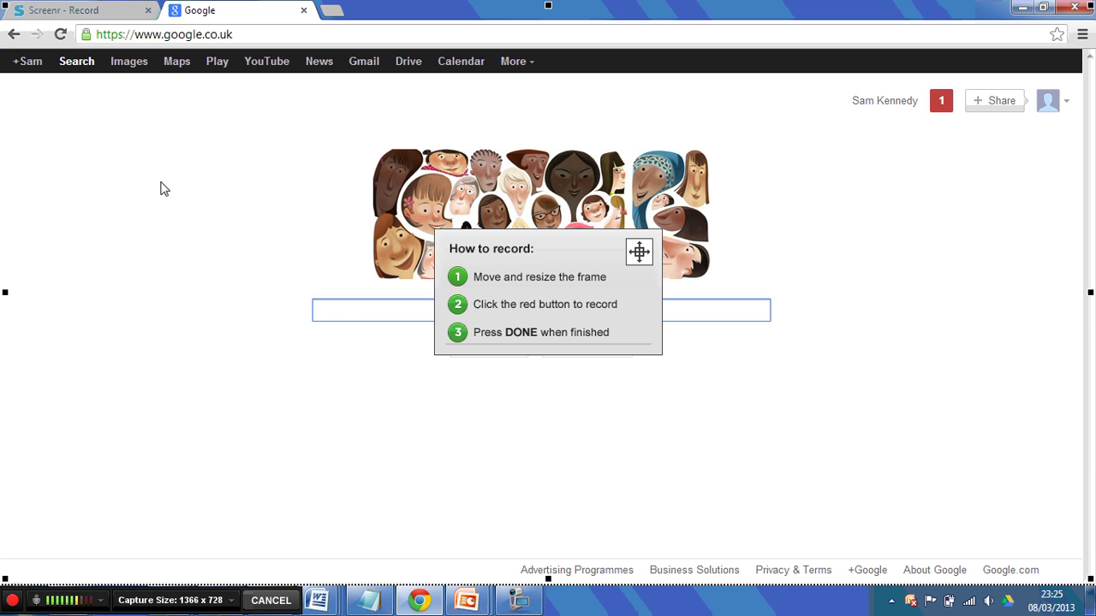
{"action": "left_click", "coordinate": [12, 602]}
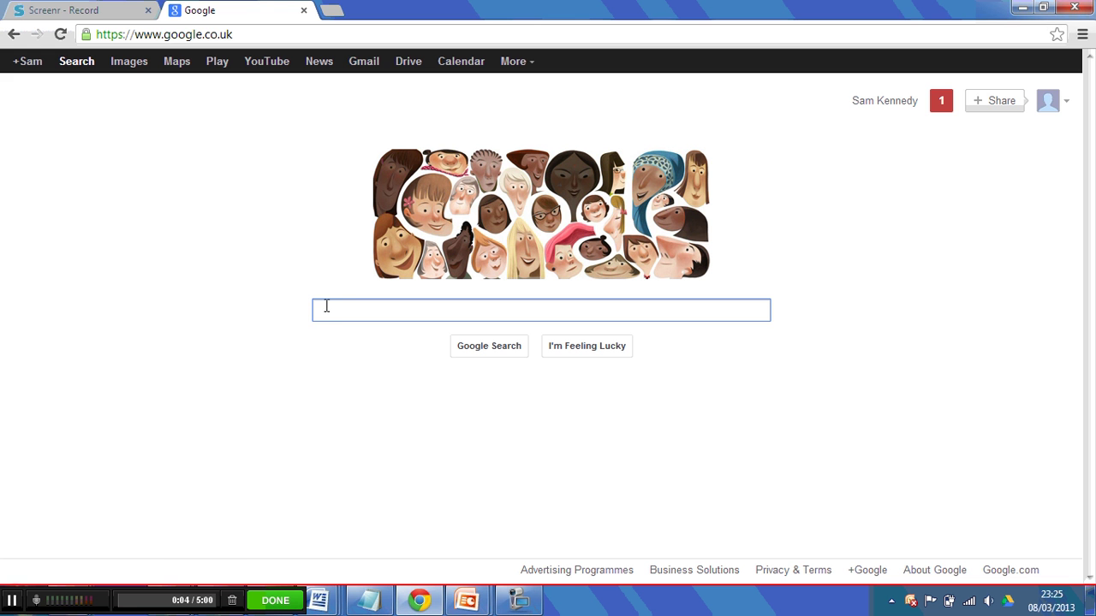
Search Google Images for 'apples' and open the sliced apples photo preview.
{"action": "type", "text": "apples"}
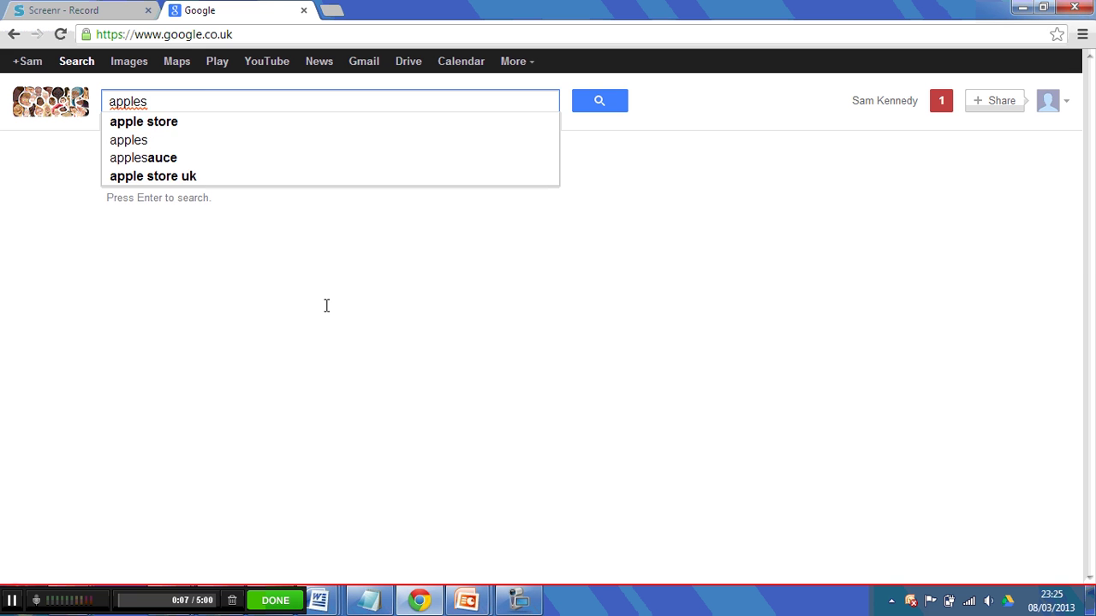
{"action": "key", "text": "Return"}
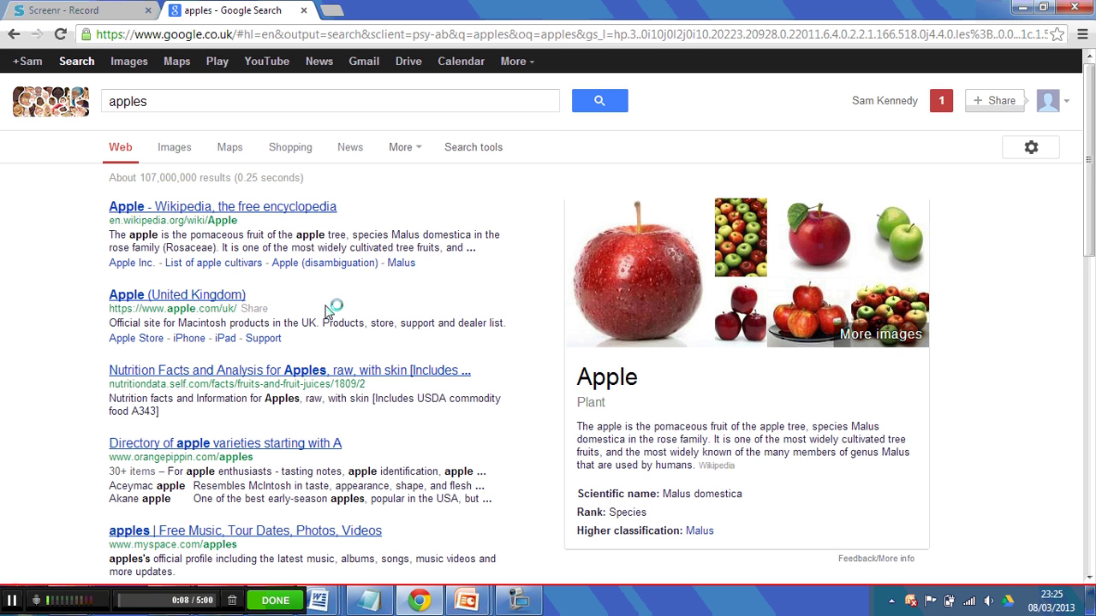
{"action": "left_click", "coordinate": [182, 162]}
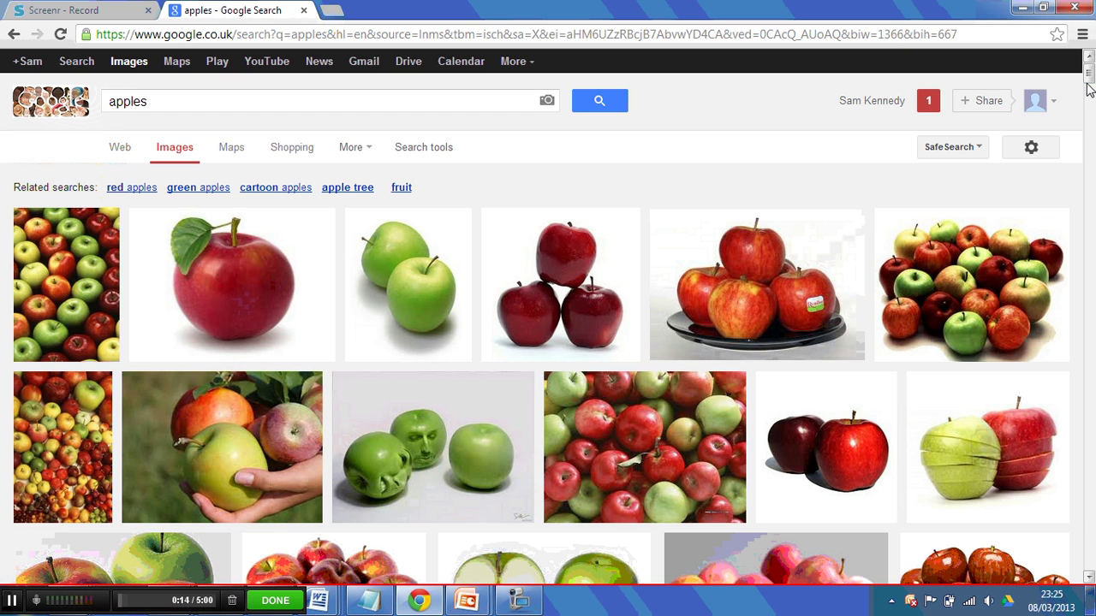
{"action": "left_click_drag", "start_coordinate": [1089, 75], "coordinate": [1091, 122]}
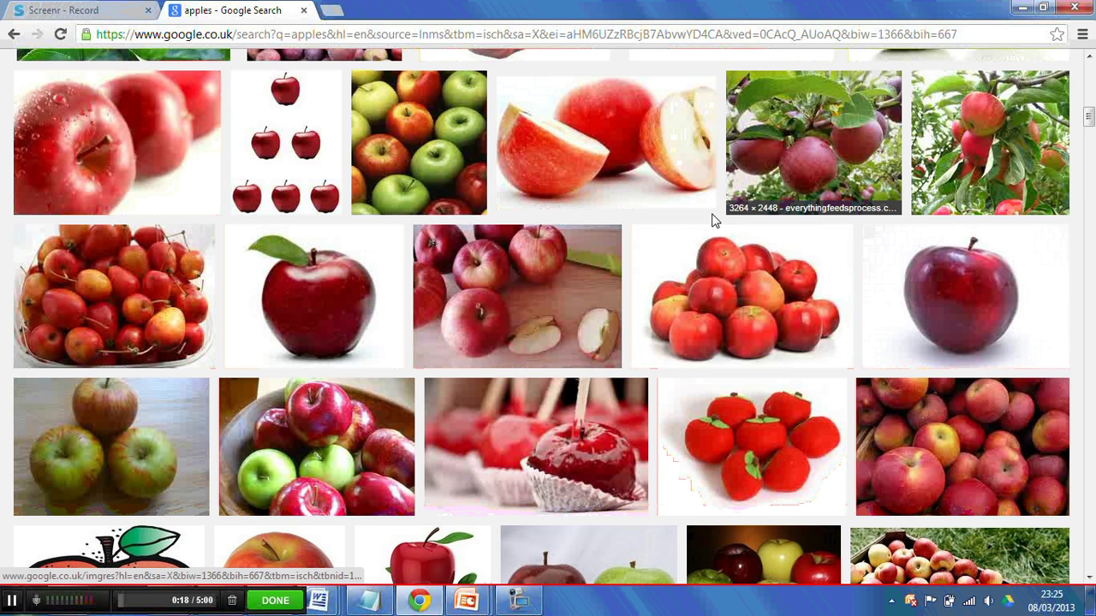
{"action": "left_click", "coordinate": [555, 266]}
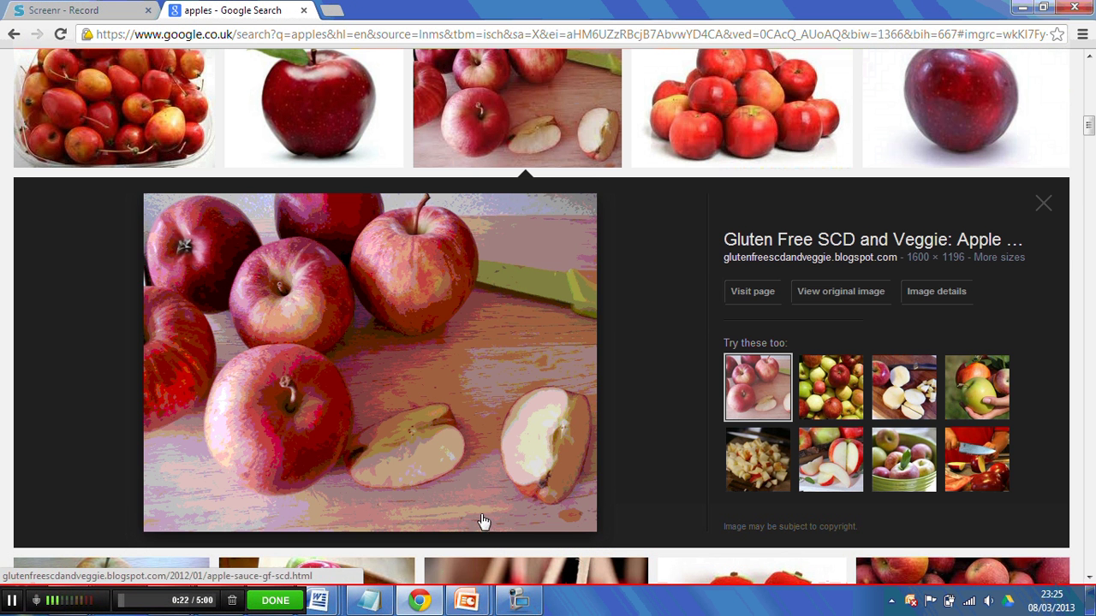
{"action": "left_click", "coordinate": [469, 603]}
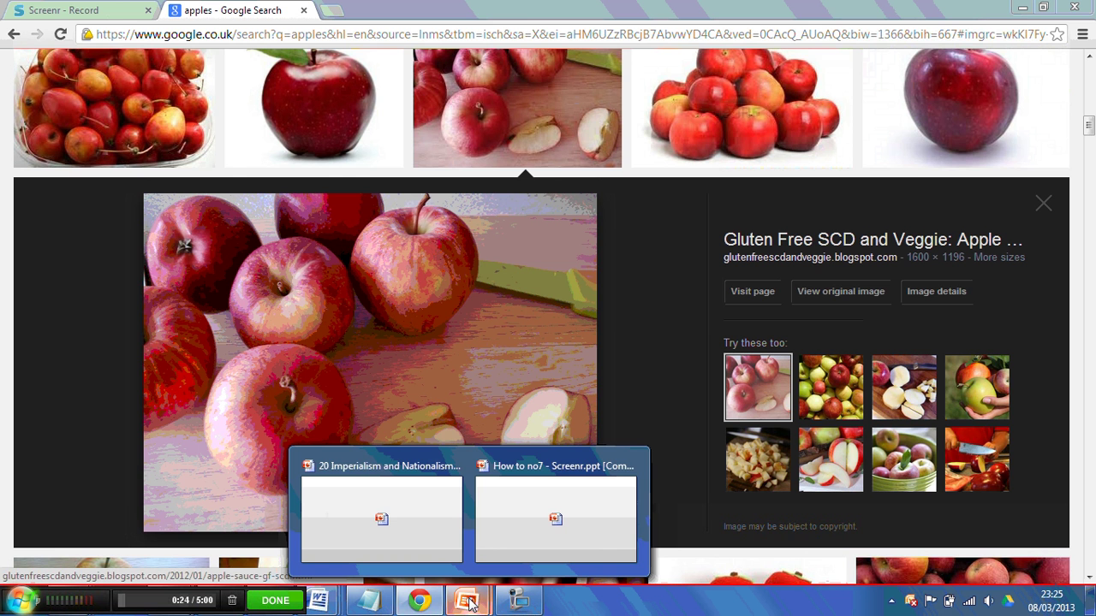
Record the world imperialism map with a pause and resume, then click DONE and end the slideshow.
{"action": "left_click", "coordinate": [434, 536]}
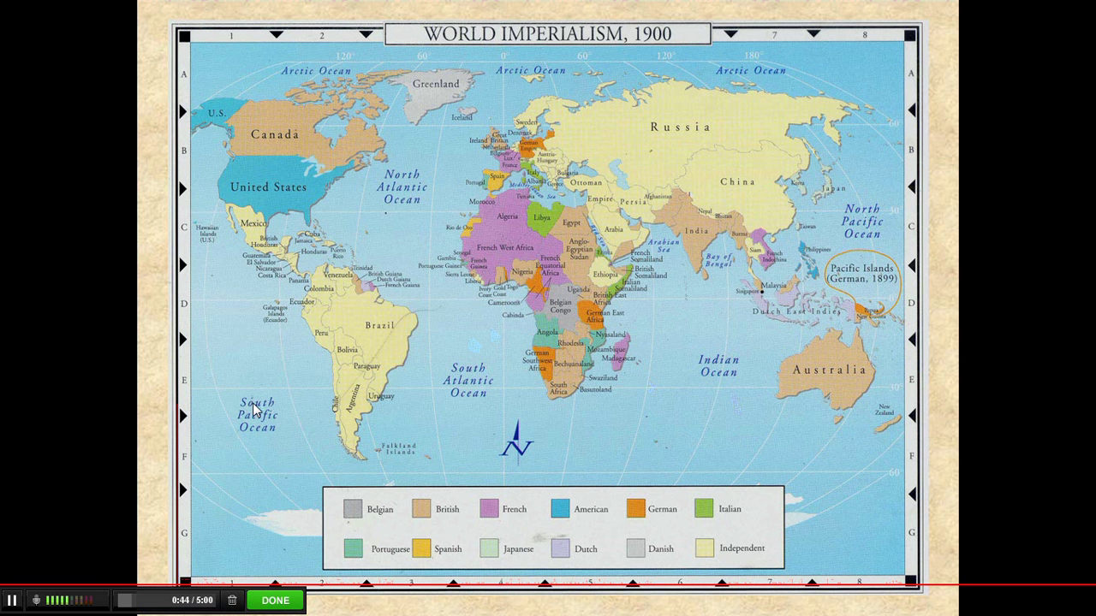
{"action": "left_click", "coordinate": [13, 600]}
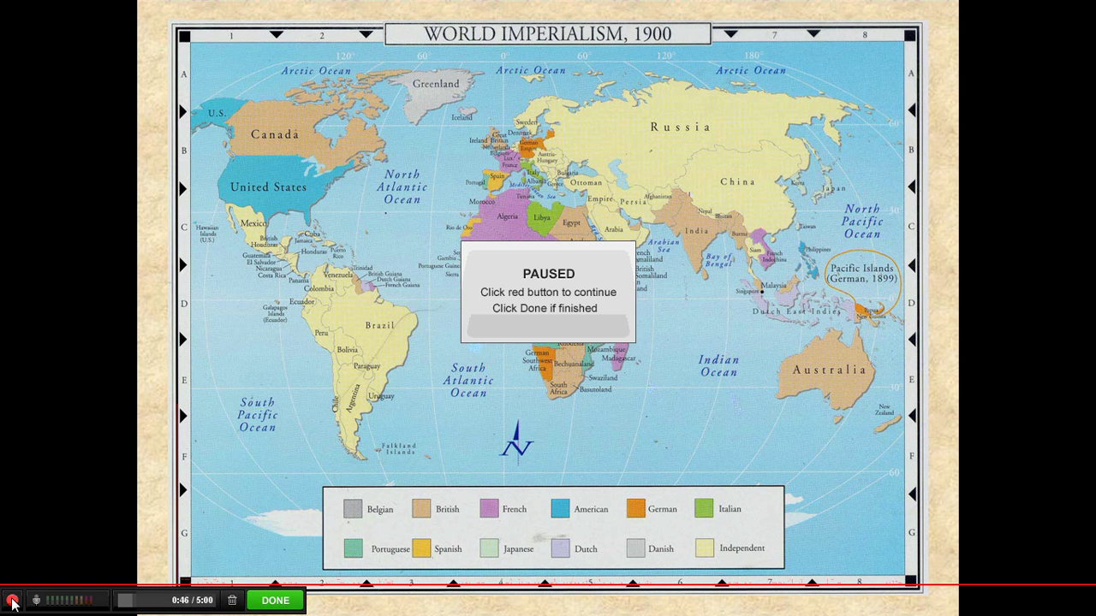
{"action": "left_click", "coordinate": [13, 601]}
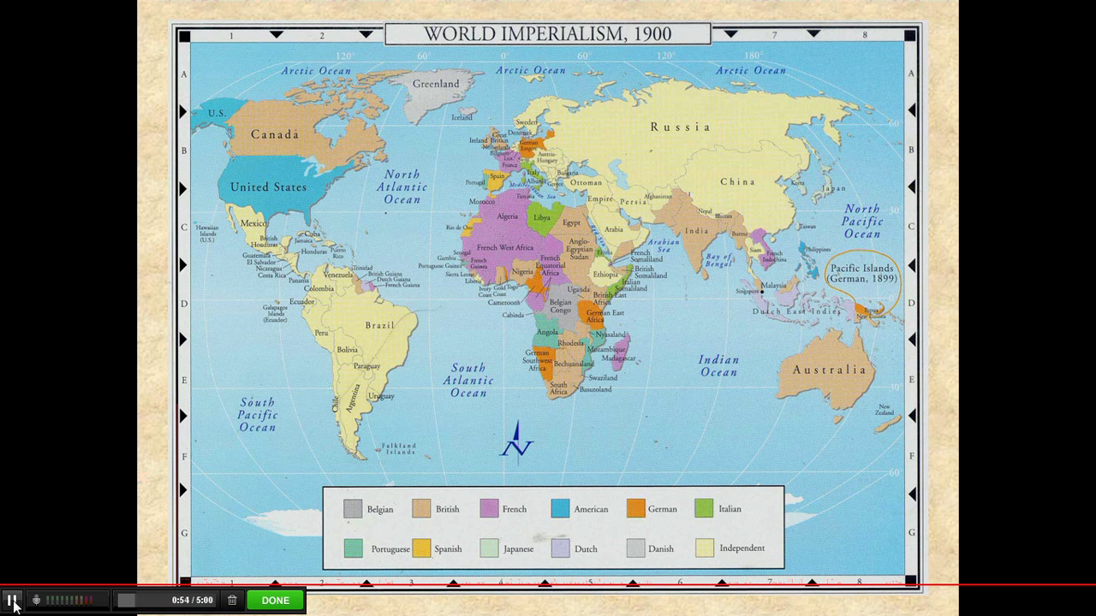
{"action": "left_click", "coordinate": [12, 602]}
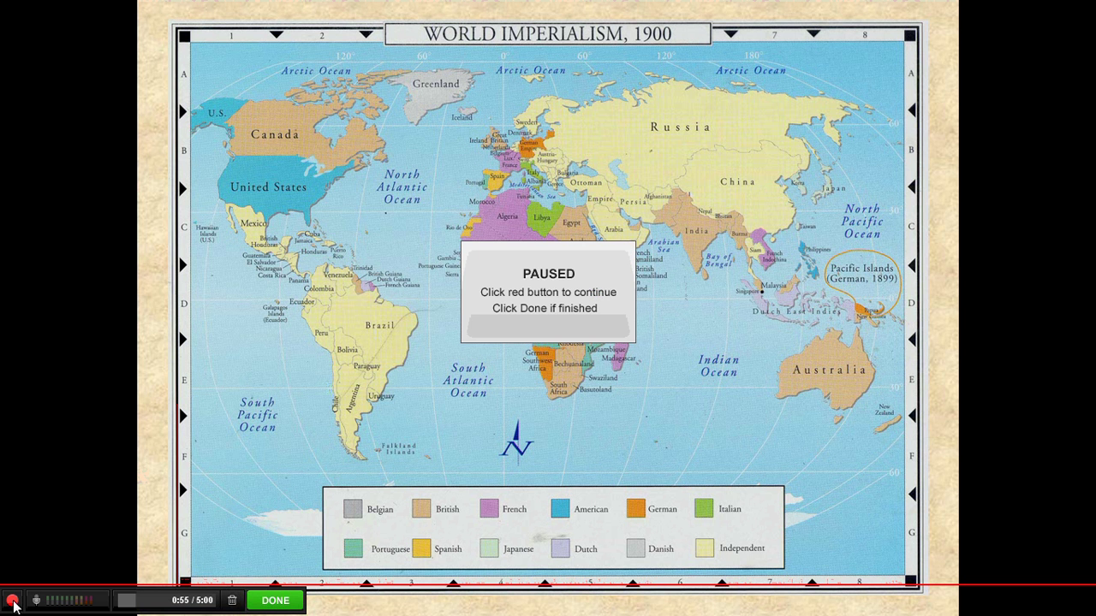
{"action": "left_click", "coordinate": [275, 601]}
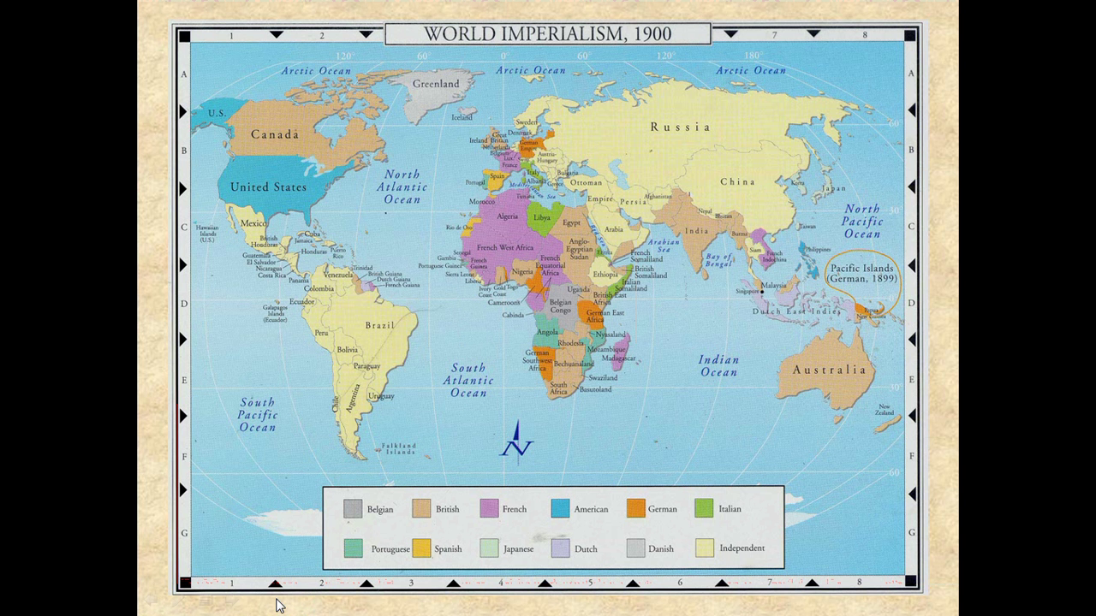
{"action": "key", "text": "Escape"}
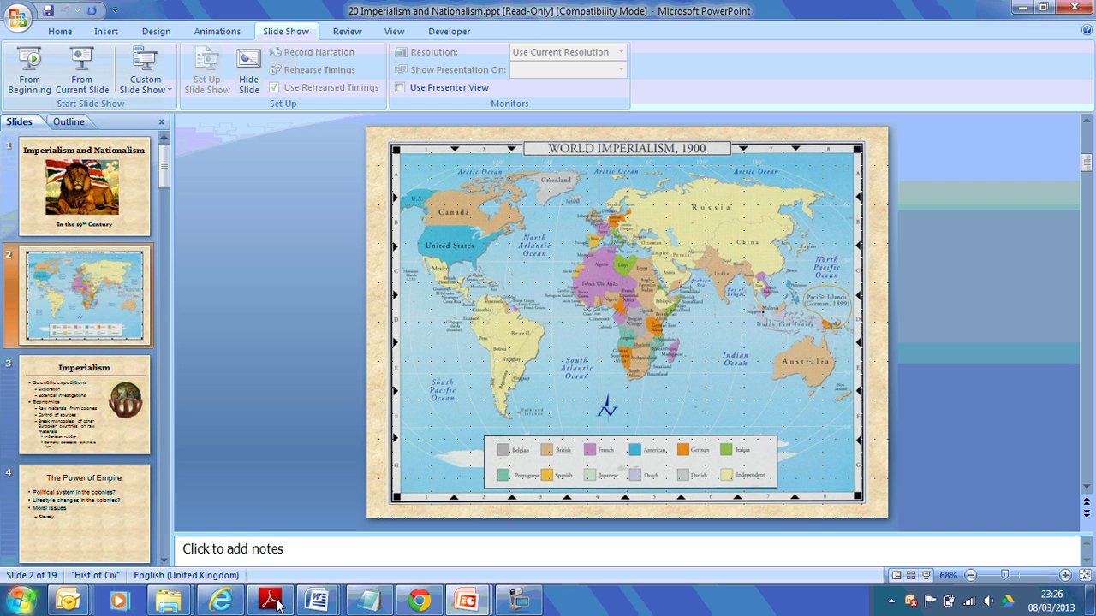
Go to Screenr's post page in Chrome and play the 0:55 screencast preview.
{"action": "left_click", "coordinate": [219, 601]}
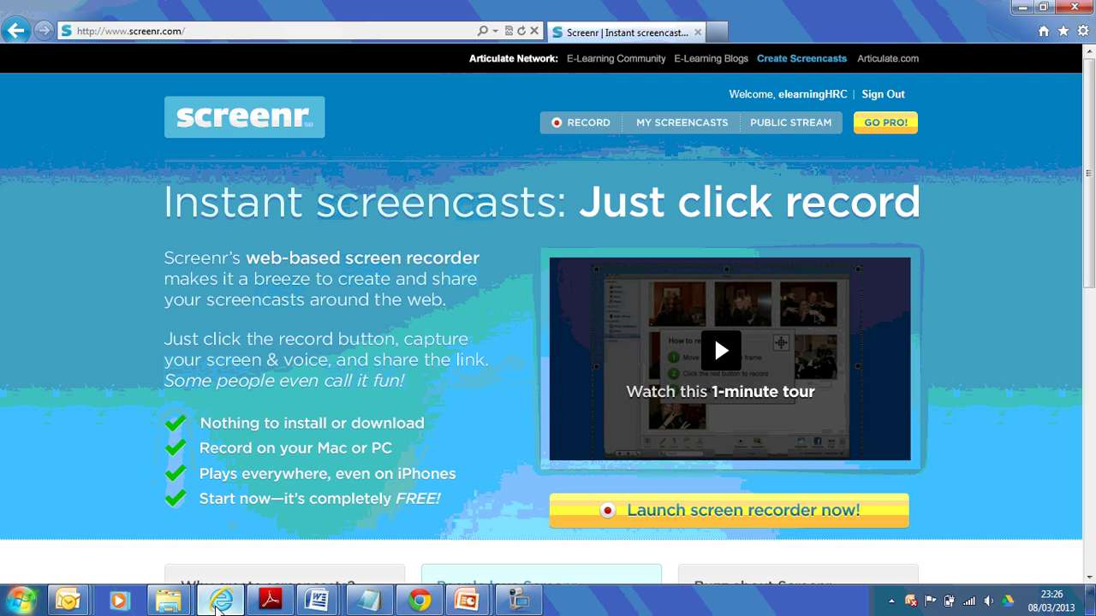
{"action": "left_click", "coordinate": [411, 602]}
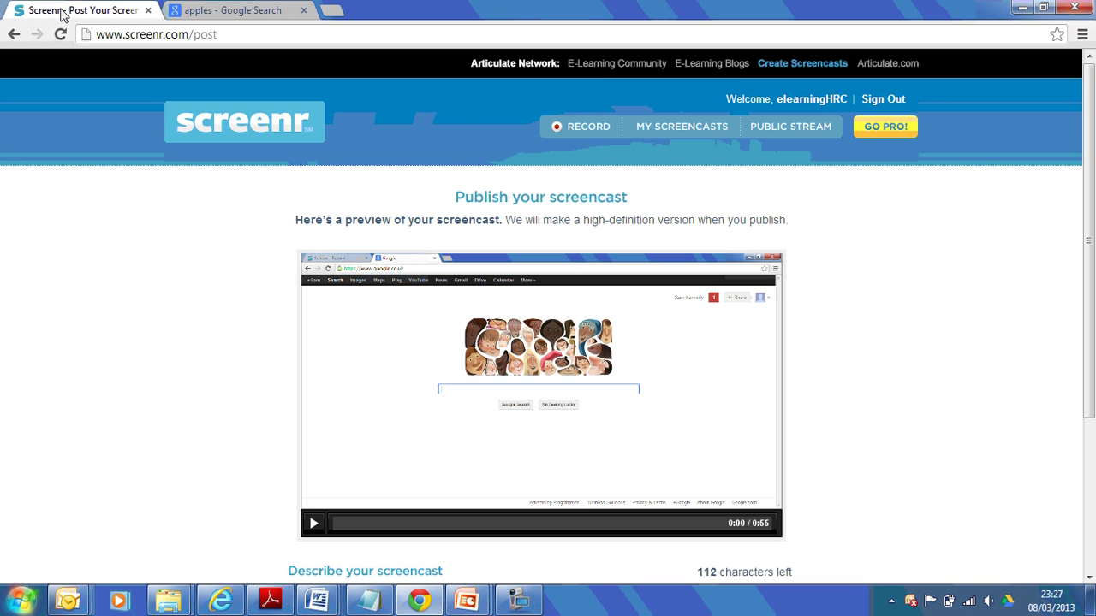
{"action": "left_click", "coordinate": [62, 12]}
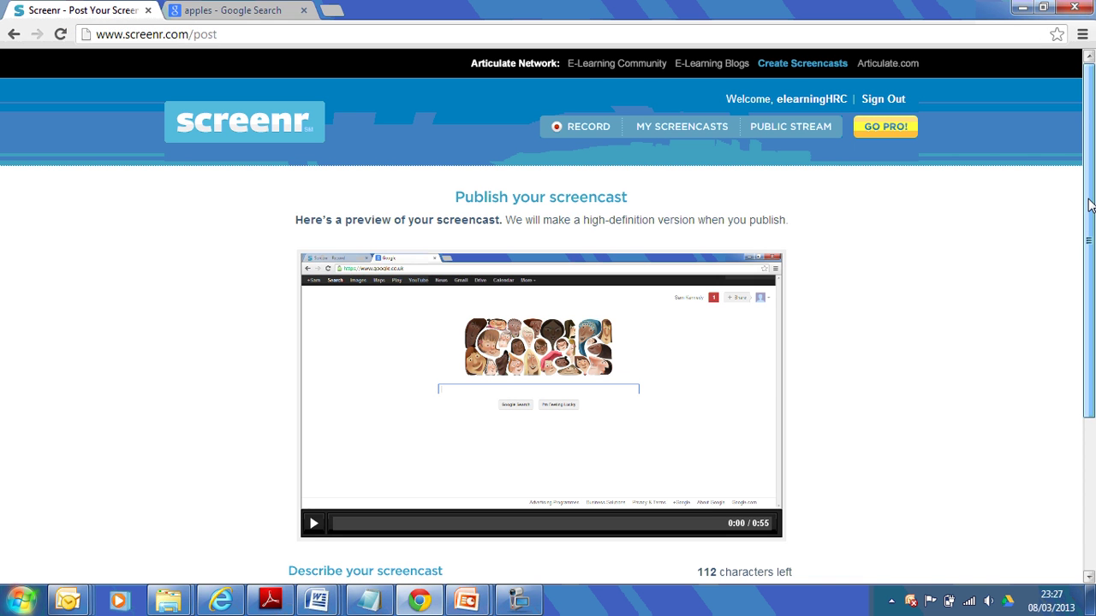
{"action": "left_click_drag", "start_coordinate": [1090, 204], "coordinate": [1092, 258]}
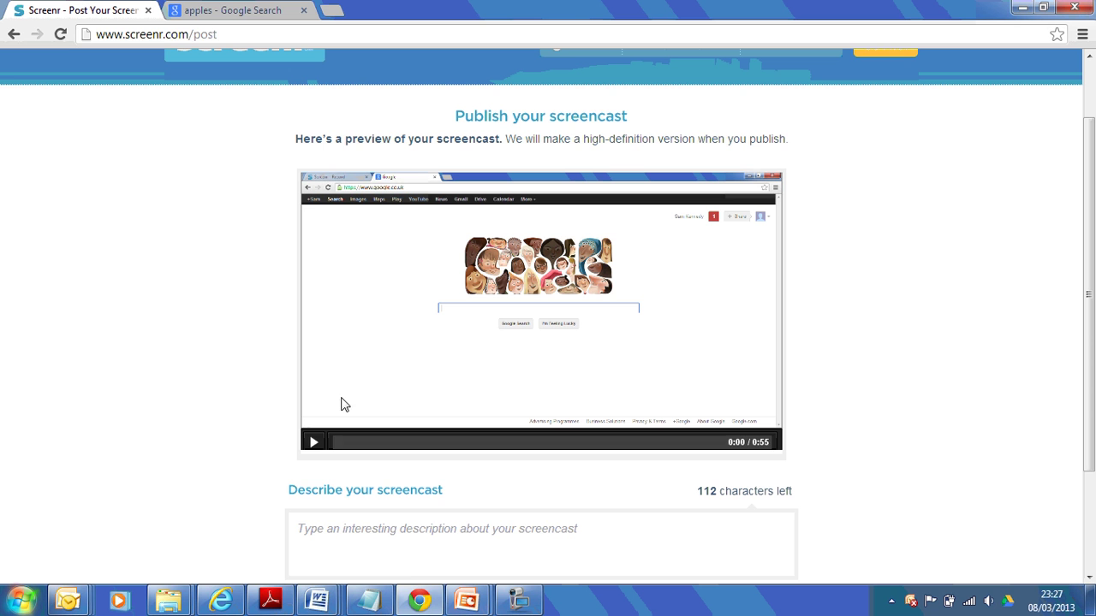
{"action": "left_click", "coordinate": [312, 443]}
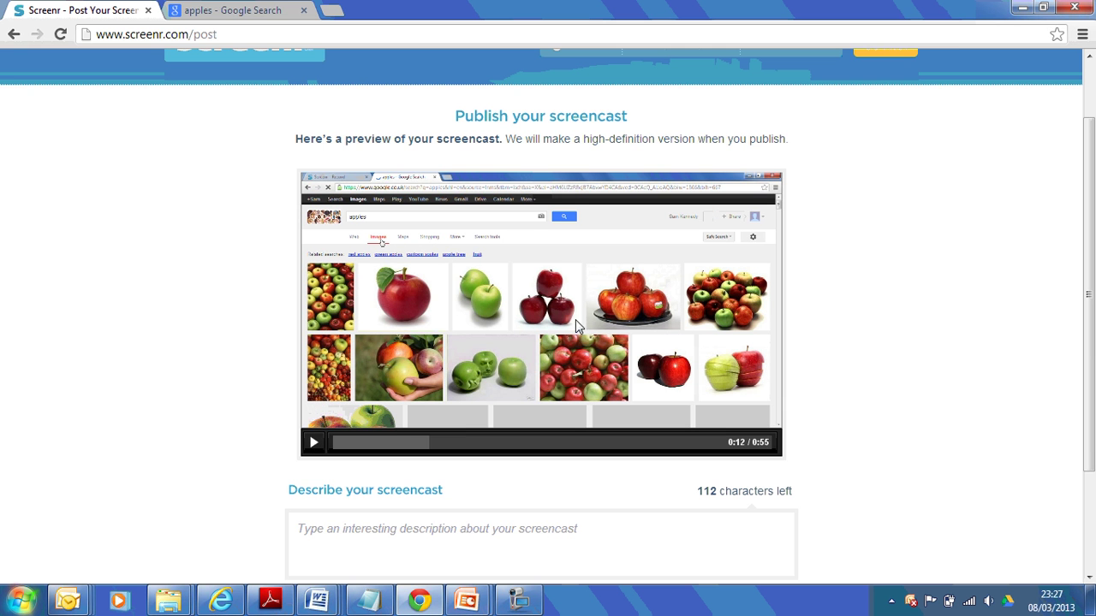
{"action": "left_click_drag", "start_coordinate": [1080, 175], "coordinate": [1089, 211]}
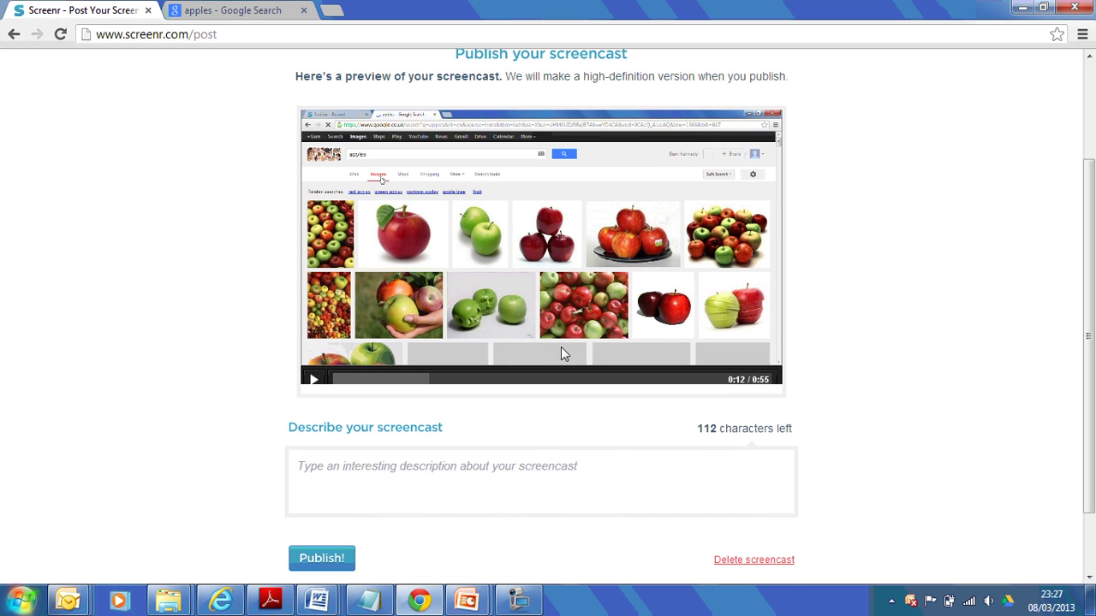
Describe the screencast as 'Quick demo (delete it later!)' and publish it.
{"action": "left_click", "coordinate": [385, 473]}
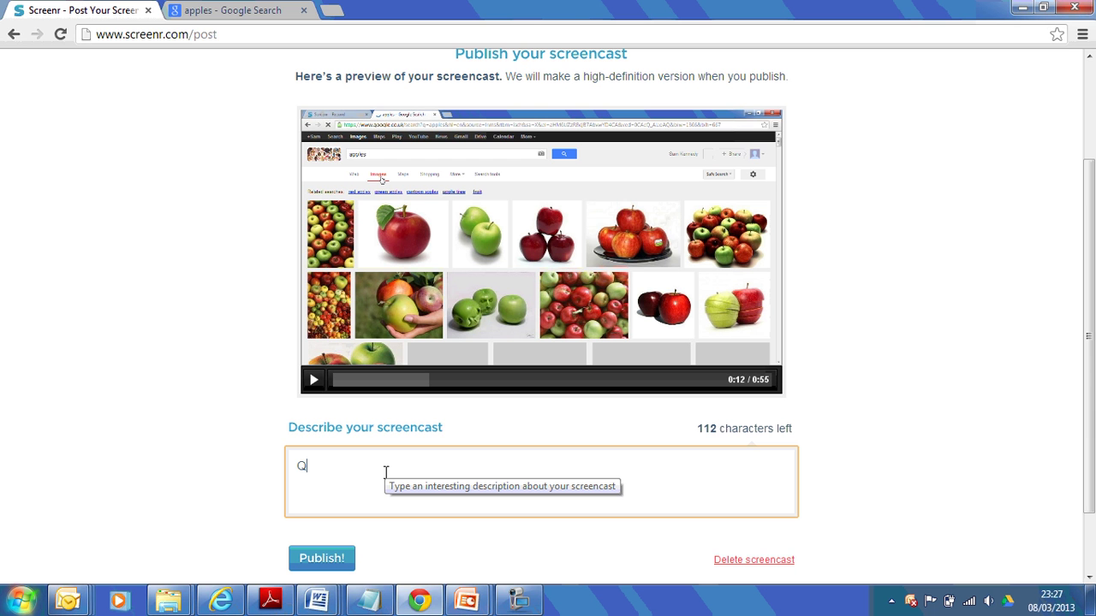
{"action": "type", "text": "Quick demo (delete it later!"}
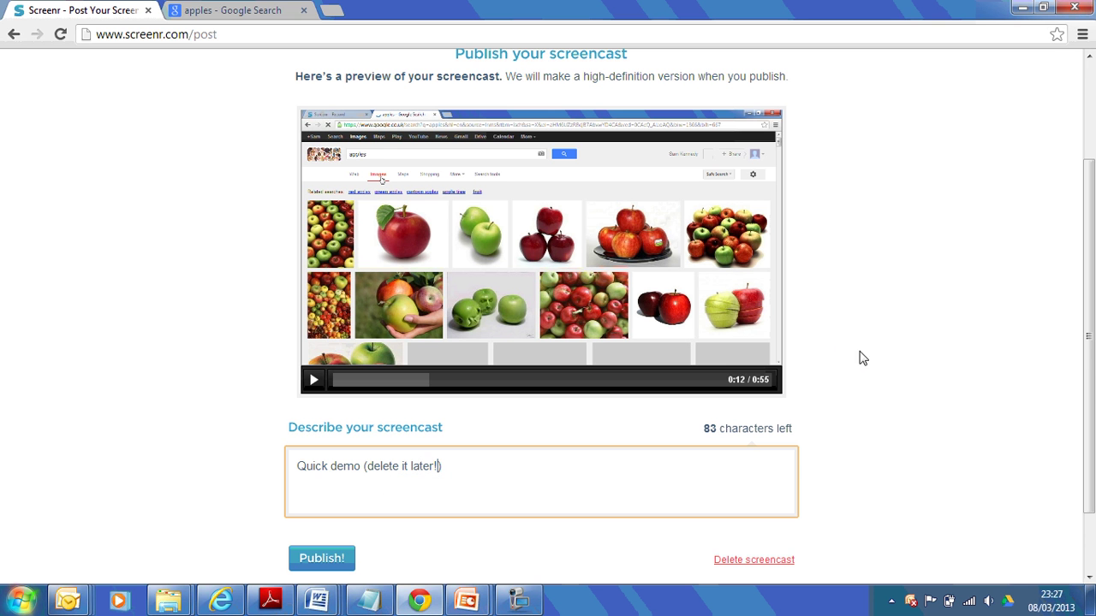
{"action": "scroll", "coordinate": [1091, 224], "scroll_direction": "down", "scroll_amount": 2}
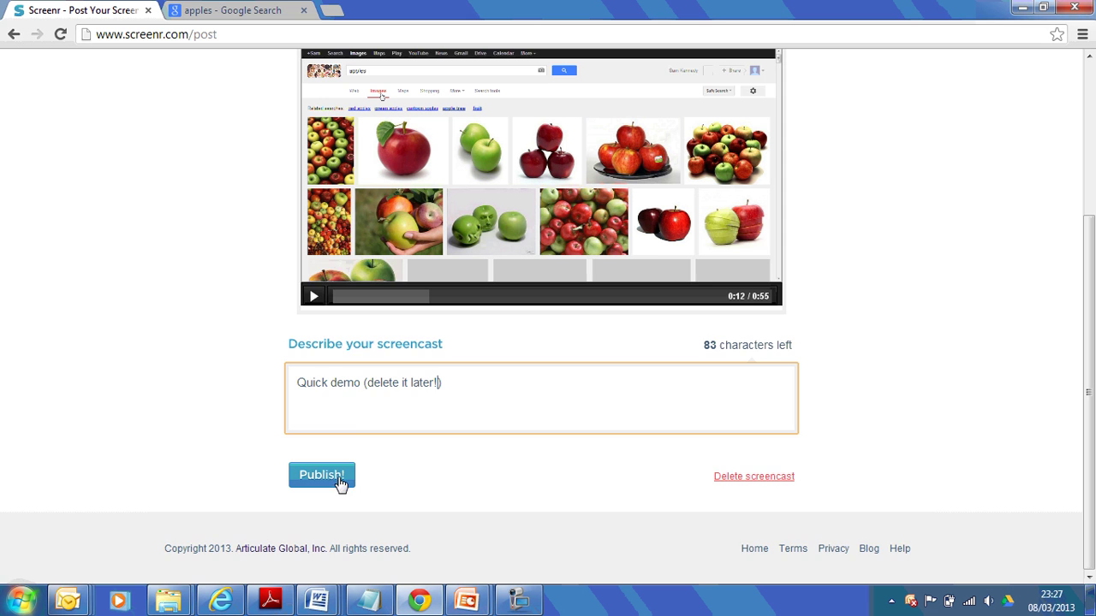
{"action": "left_click", "coordinate": [340, 482]}
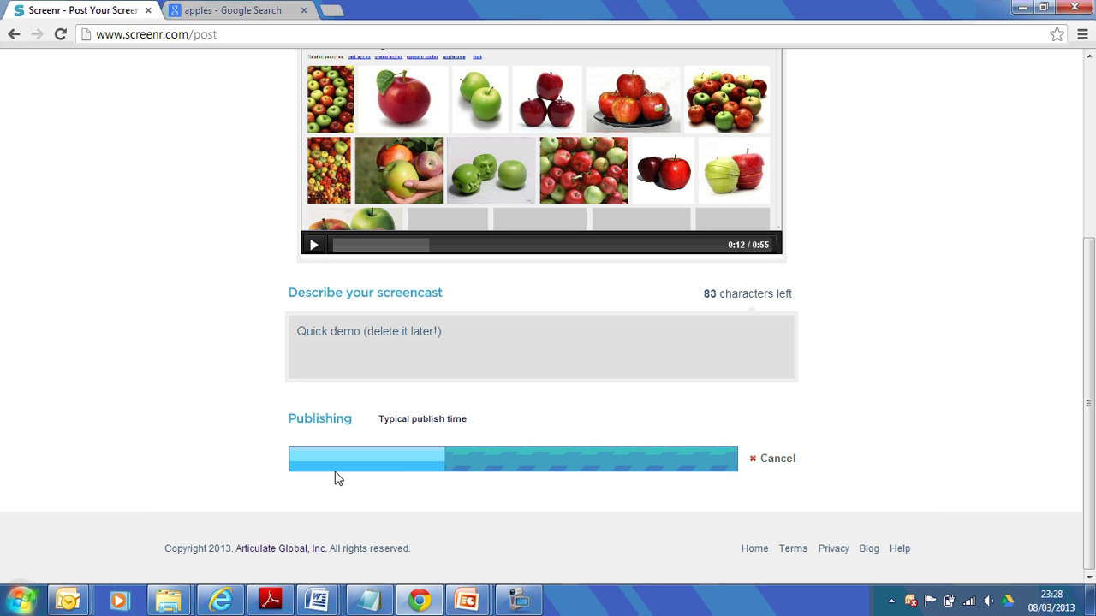
Resume recording, play the published screencast full screen, exit full screen, and pause it.
{"action": "left_click", "coordinate": [516, 604]}
{"action": "left_click", "coordinate": [941, 77]}
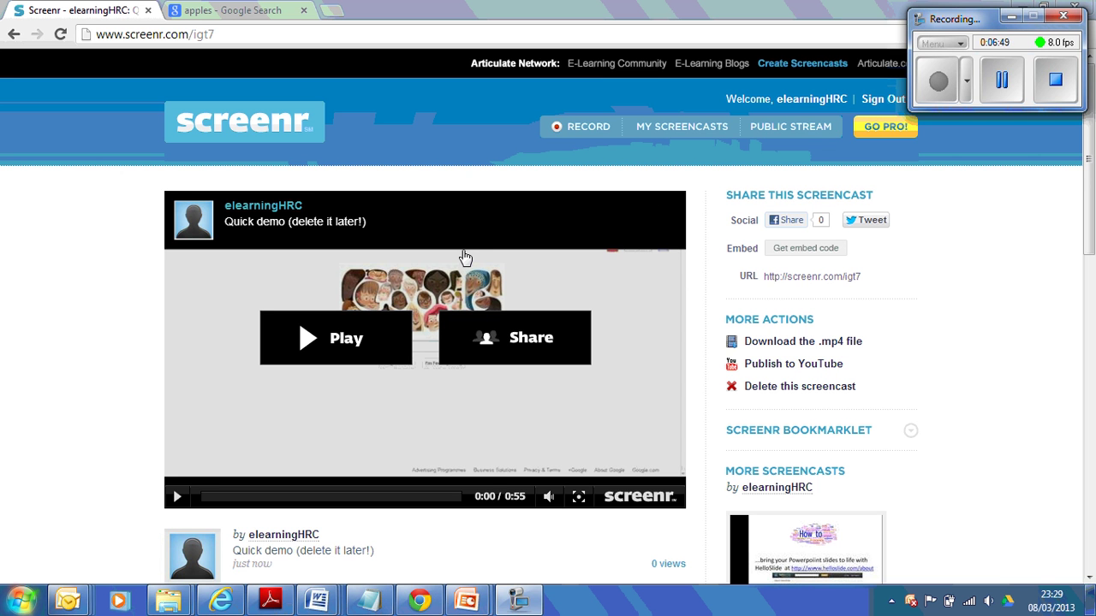
{"action": "left_click", "coordinate": [305, 342]}
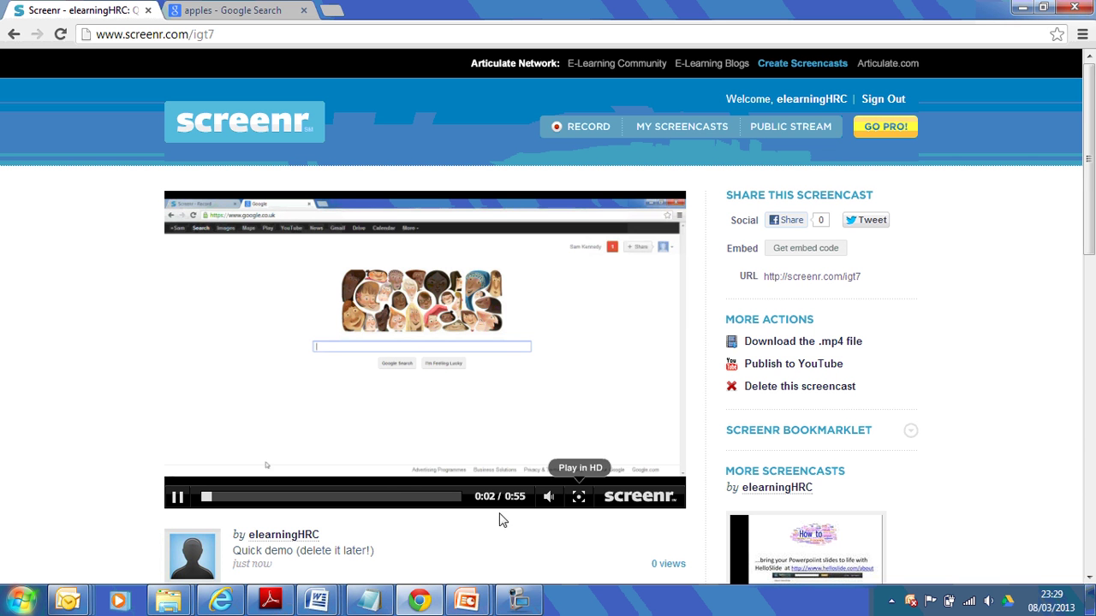
{"action": "left_click", "coordinate": [578, 499]}
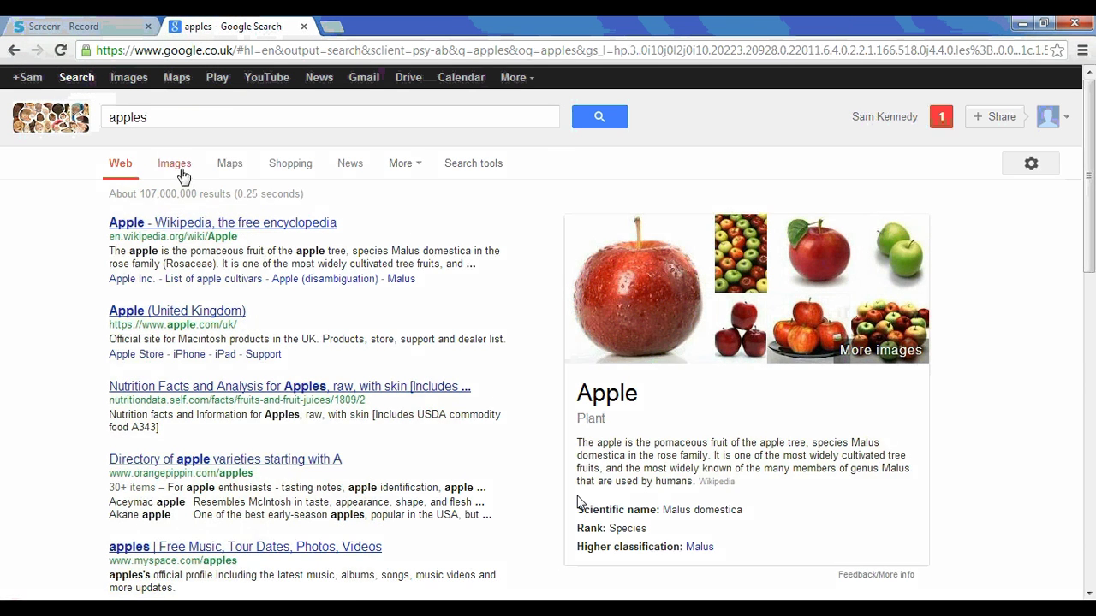
{"action": "key", "text": "Escape"}
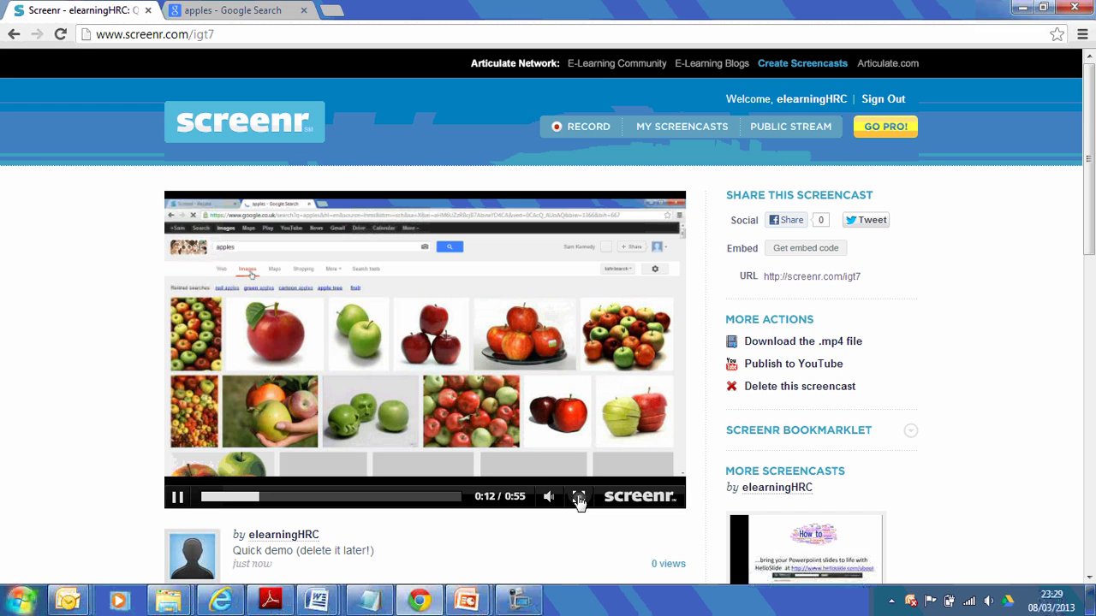
{"action": "left_click", "coordinate": [177, 498]}
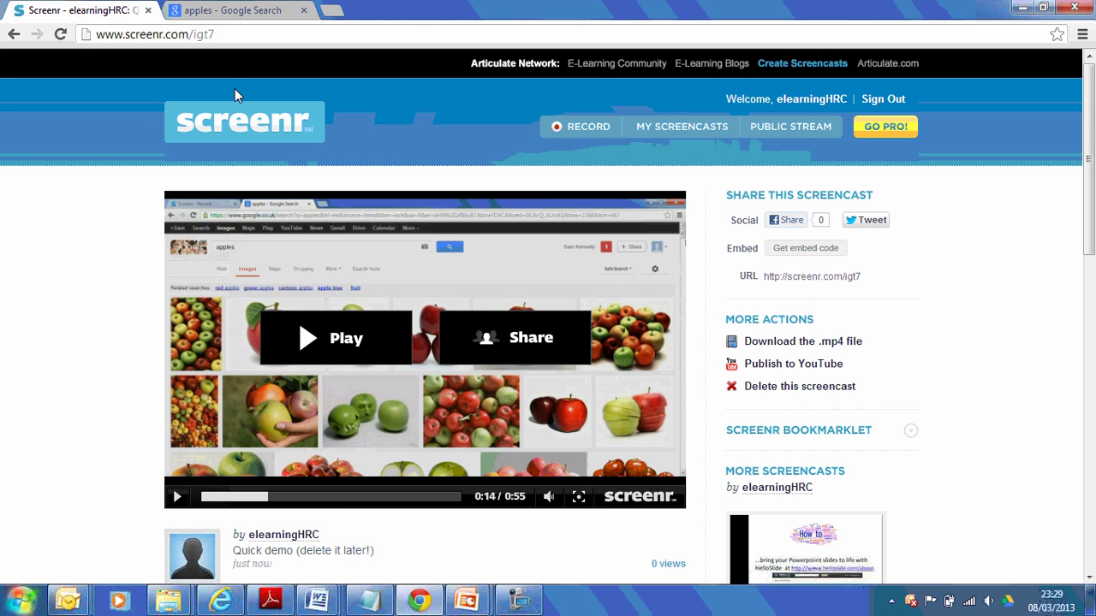
Copy the published screencast's web address from the address bar.
{"action": "left_click", "coordinate": [215, 34]}
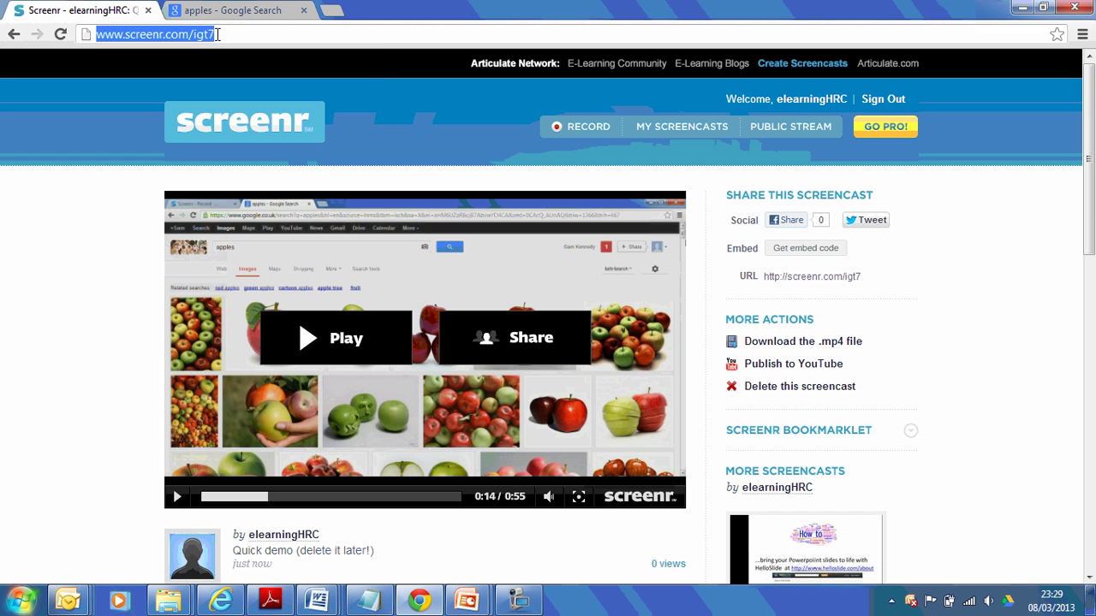
{"action": "right_click", "coordinate": [203, 34]}
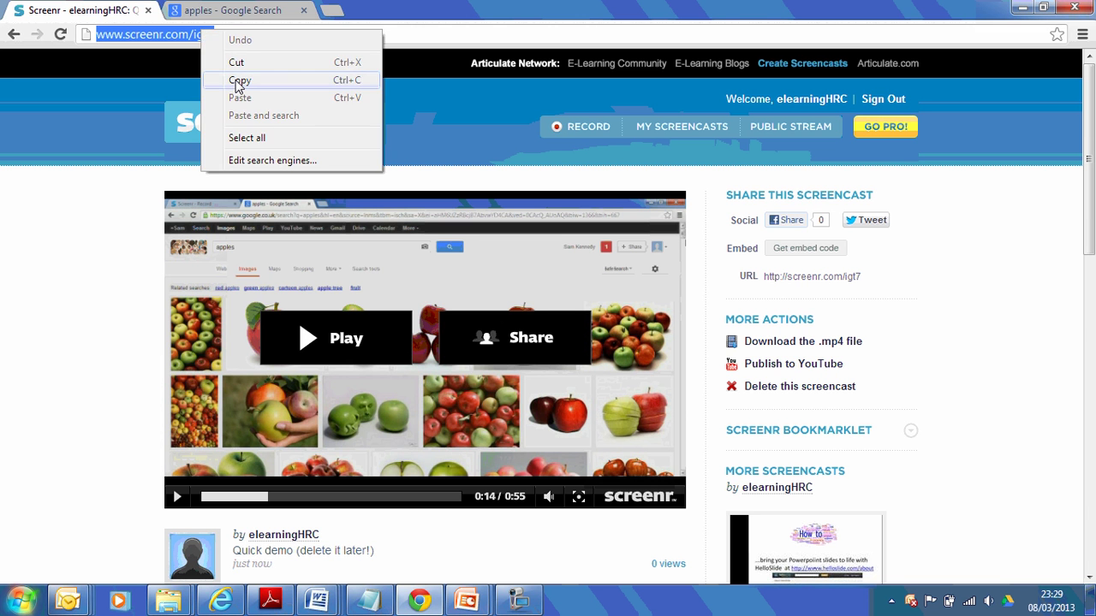
{"action": "left_click", "coordinate": [234, 79]}
{"action": "left_click", "coordinate": [121, 228]}
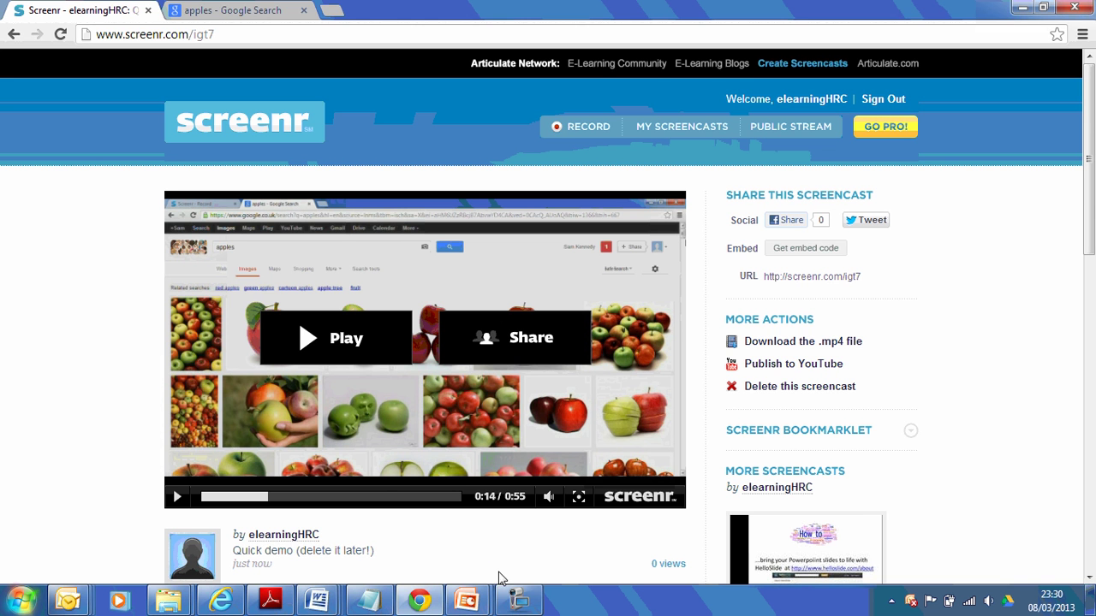
Pause recording, copy the screencast's embed code from Share, and switch to the Moodle course tab.
{"action": "left_click", "coordinate": [519, 600]}
{"action": "left_click", "coordinate": [1019, 71]}
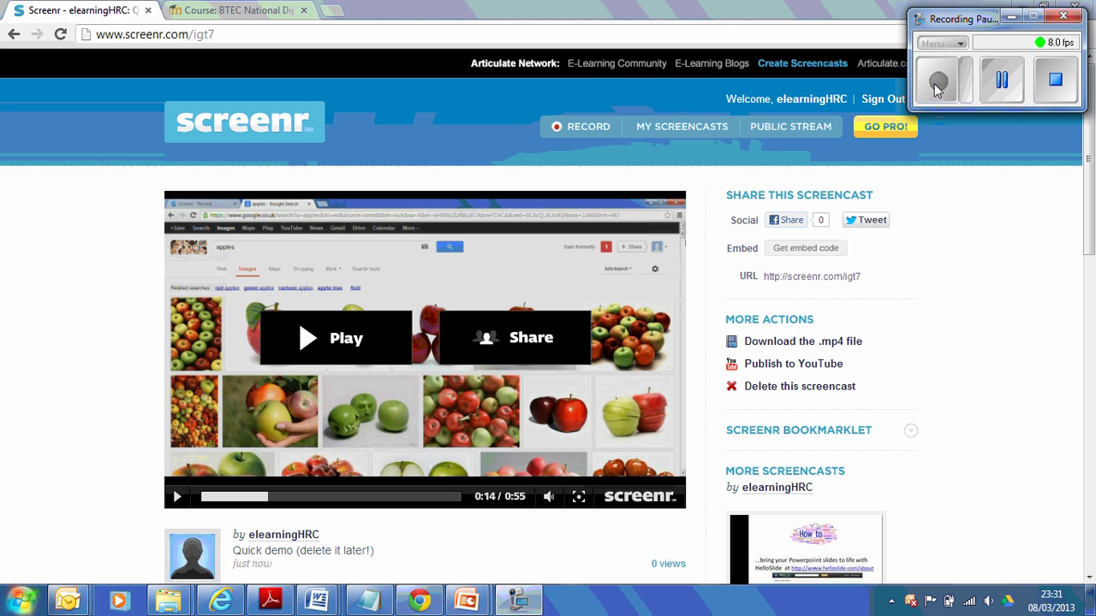
{"action": "left_click", "coordinate": [519, 347]}
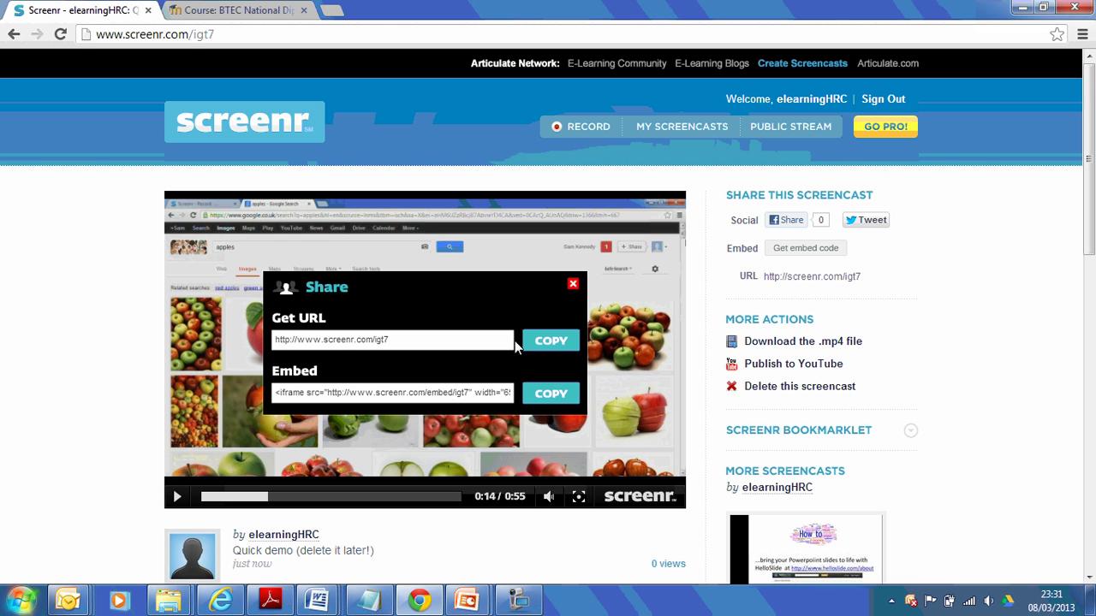
{"action": "left_click", "coordinate": [547, 394]}
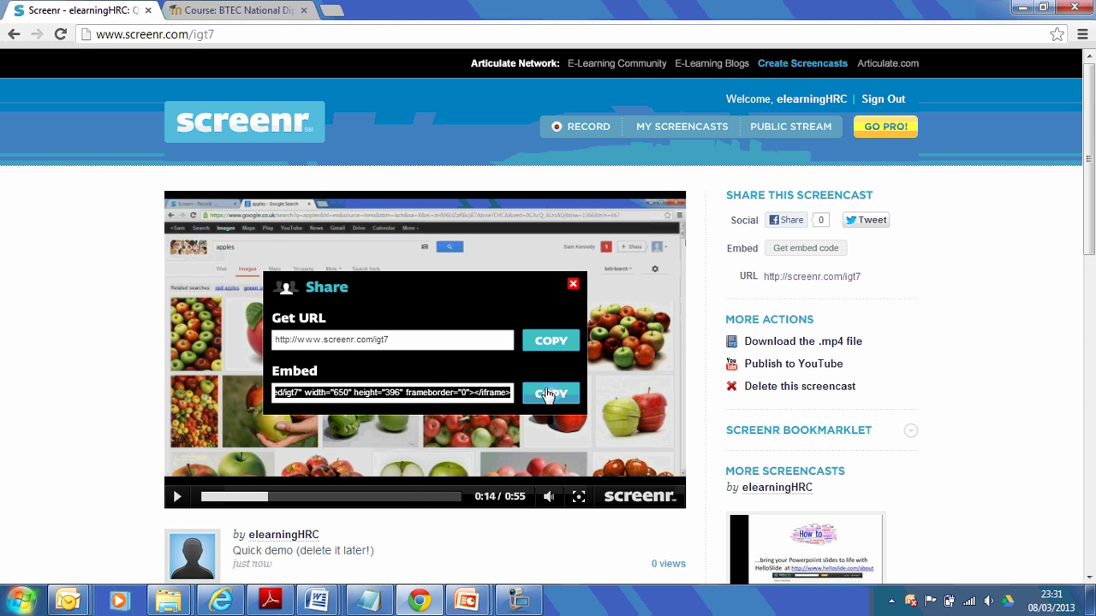
{"action": "left_click", "coordinate": [257, 10]}
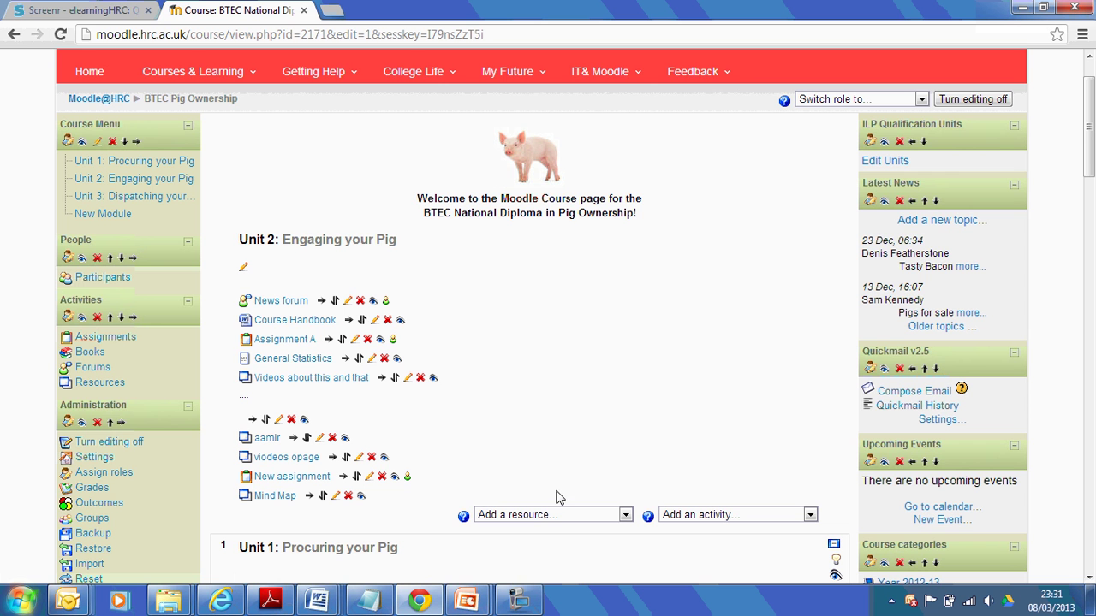
Add a Compose a web page resource named 'My screencast'.
{"action": "left_click", "coordinate": [561, 517]}
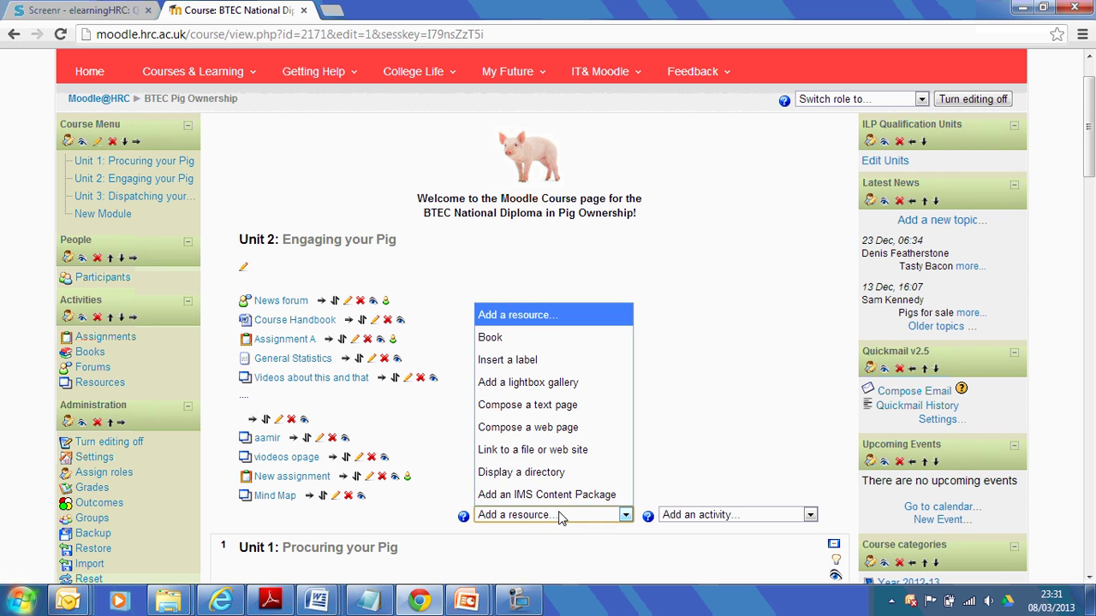
{"action": "left_click", "coordinate": [550, 428]}
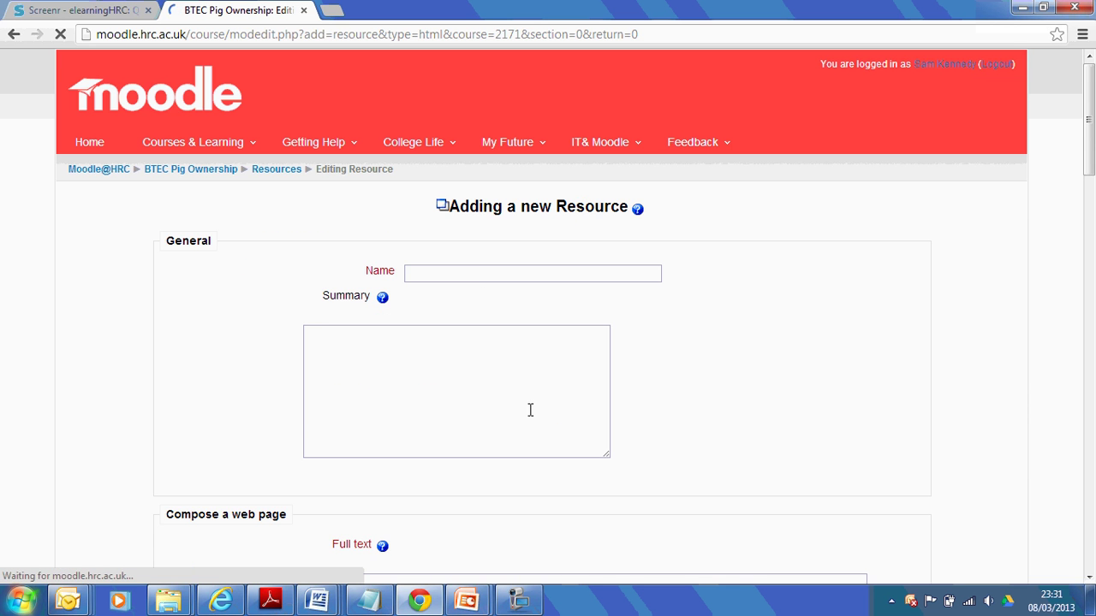
{"action": "left_click", "coordinate": [469, 274]}
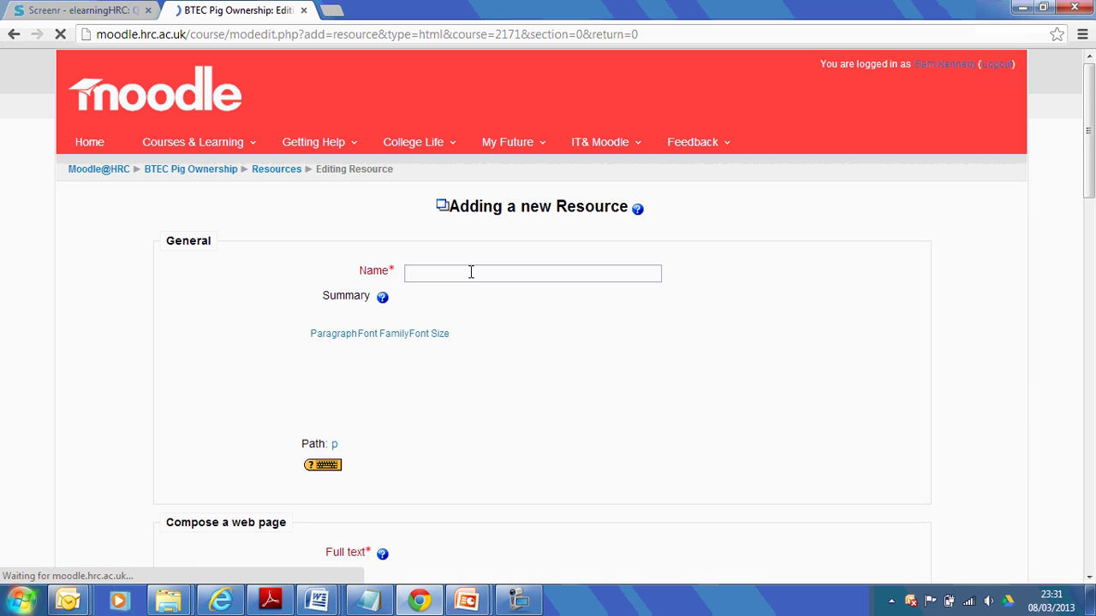
{"action": "type", "text": "M"}
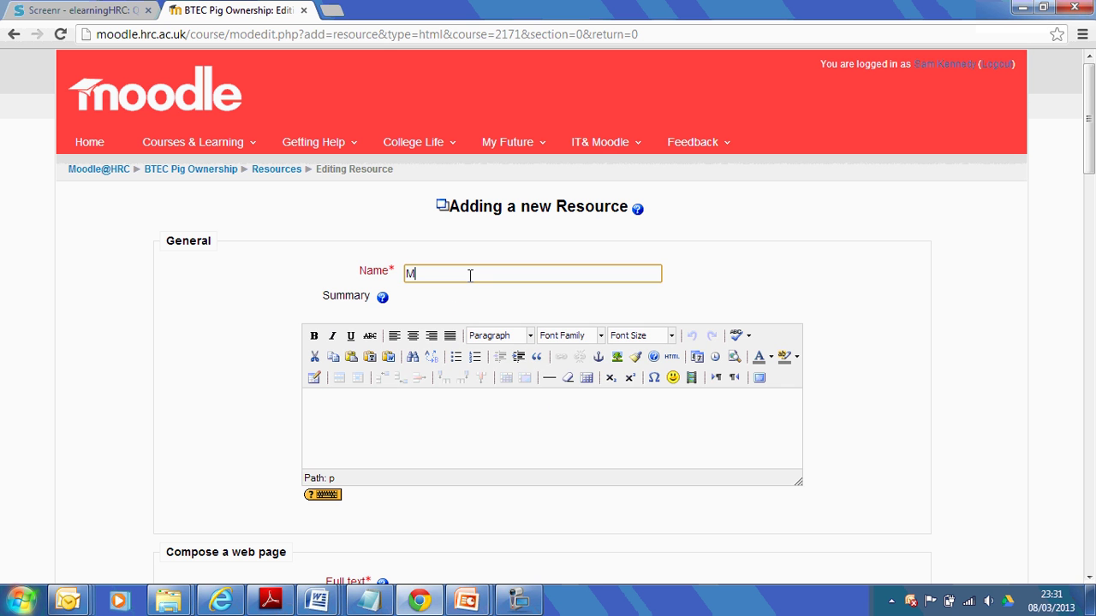
{"action": "type", "text": "y screencast"}
Paste the Screenr iframe embed code into the full text's HTML source and apply it.
{"action": "left_click_drag", "start_coordinate": [1090, 145], "coordinate": [1090, 246]}
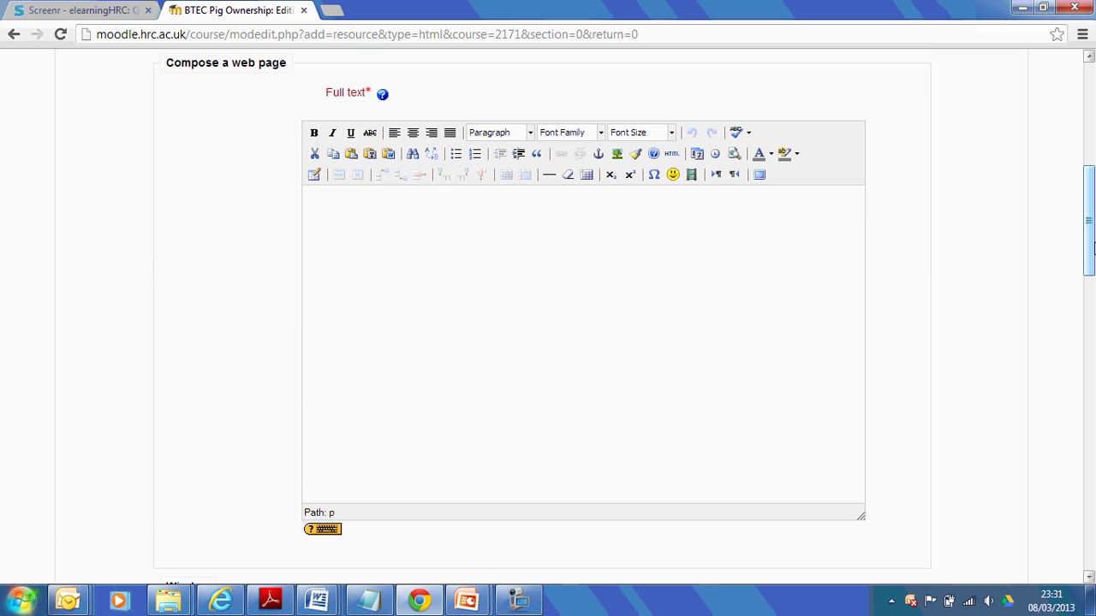
{"action": "left_click", "coordinate": [672, 155]}
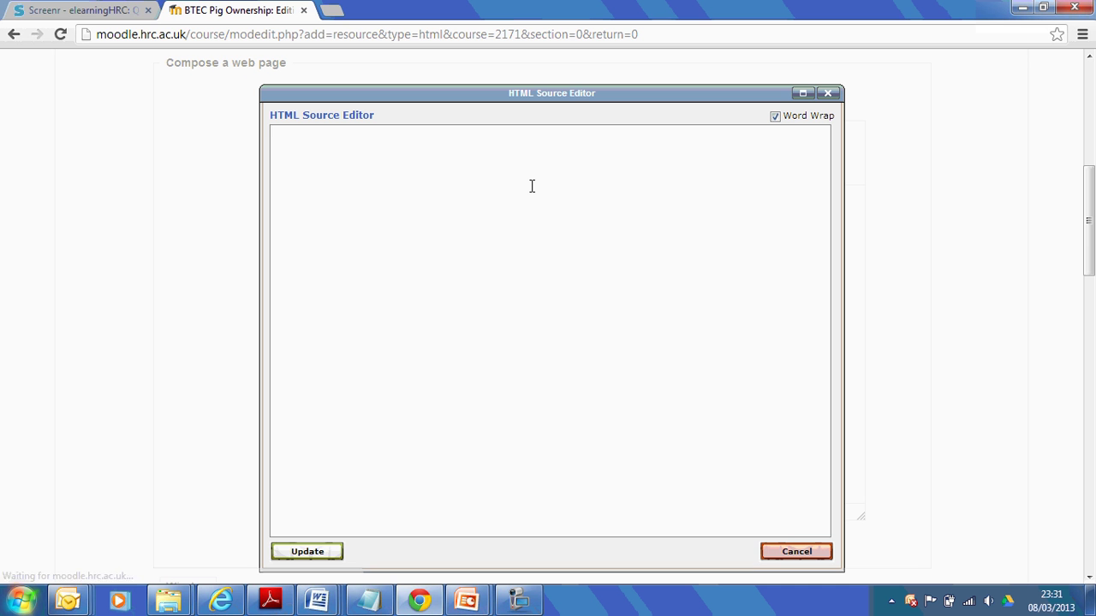
{"action": "right_click", "coordinate": [531, 186]}
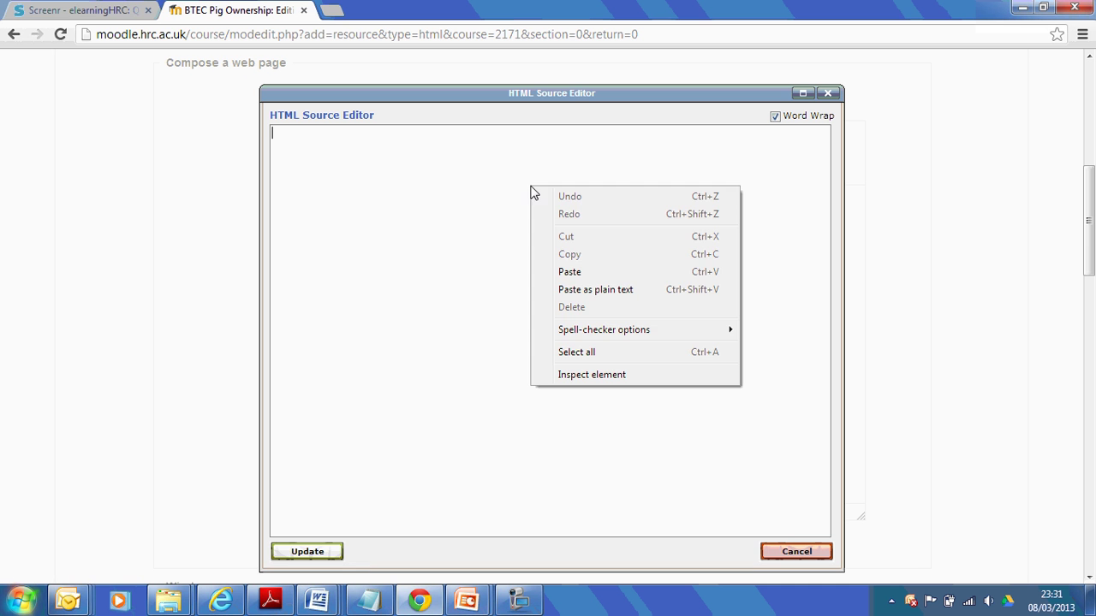
{"action": "left_click", "coordinate": [569, 273]}
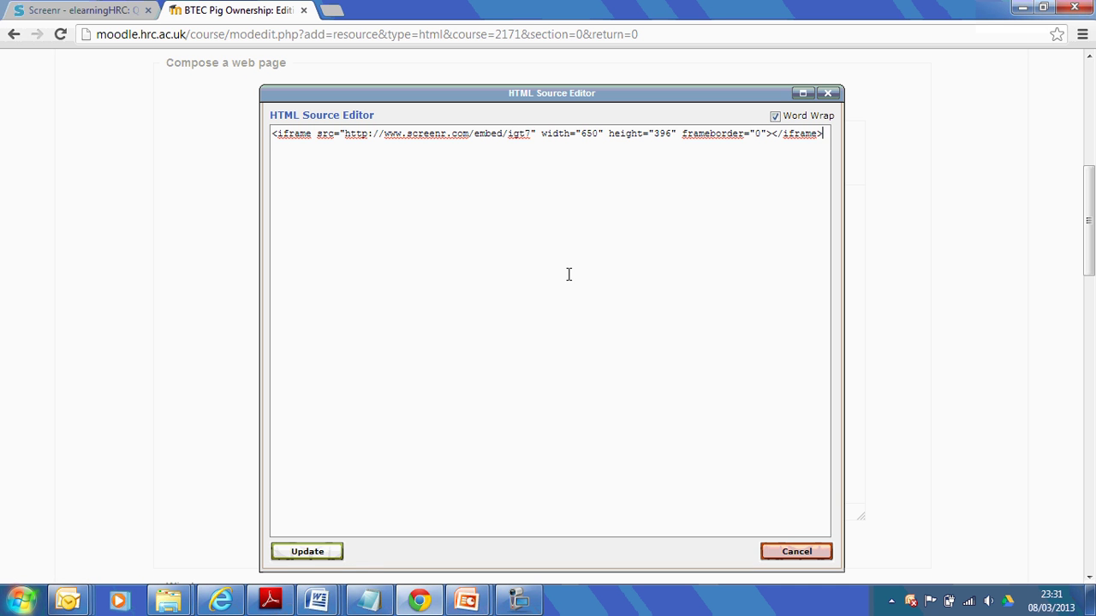
{"action": "left_click", "coordinate": [308, 552]}
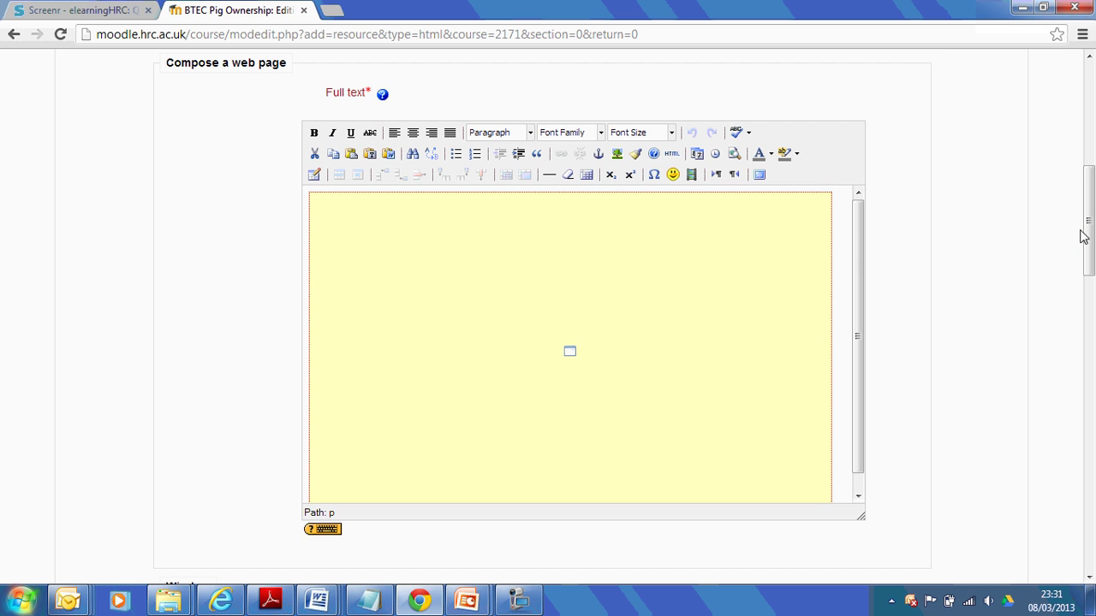
{"action": "left_click_drag", "start_coordinate": [1081, 236], "coordinate": [1087, 535]}
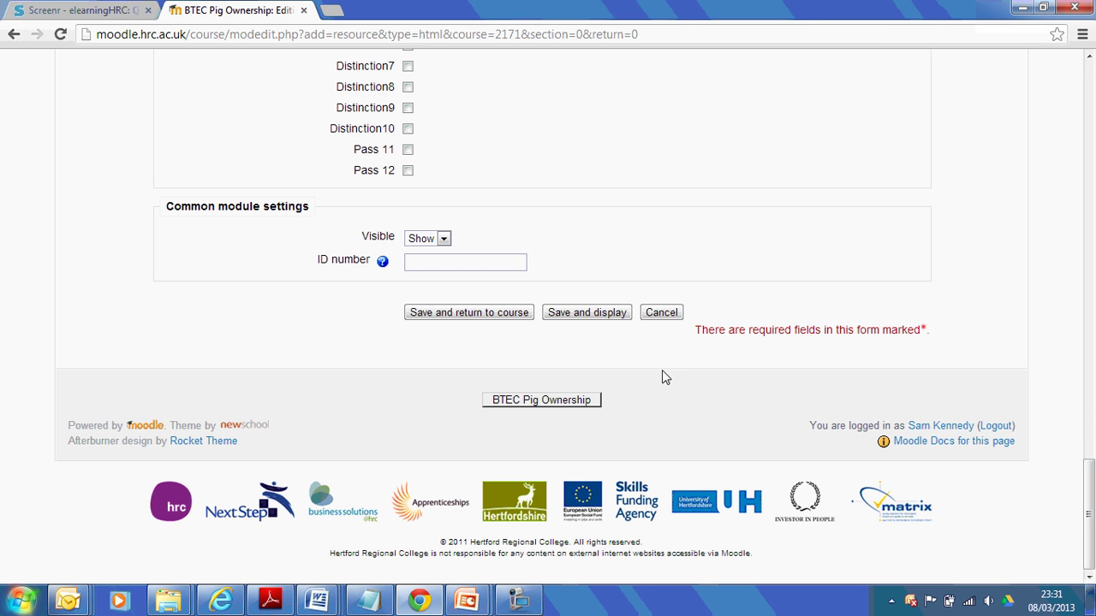
Save the My screencast resource and briefly play then pause the embedded 0:55 screencast.
{"action": "left_click", "coordinate": [572, 313]}
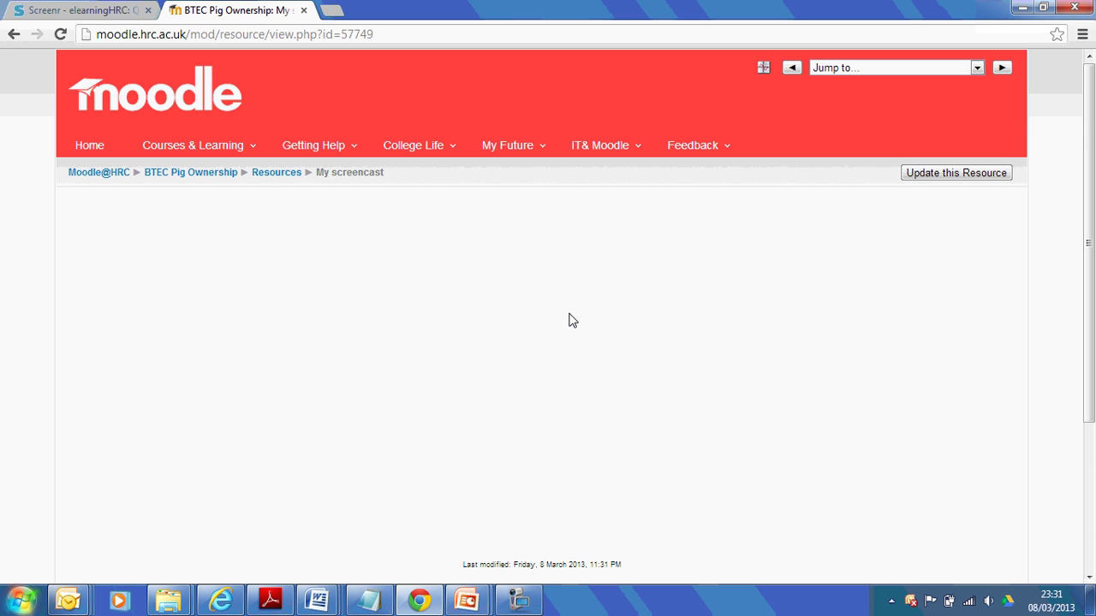
{"action": "left_click", "coordinate": [517, 599]}
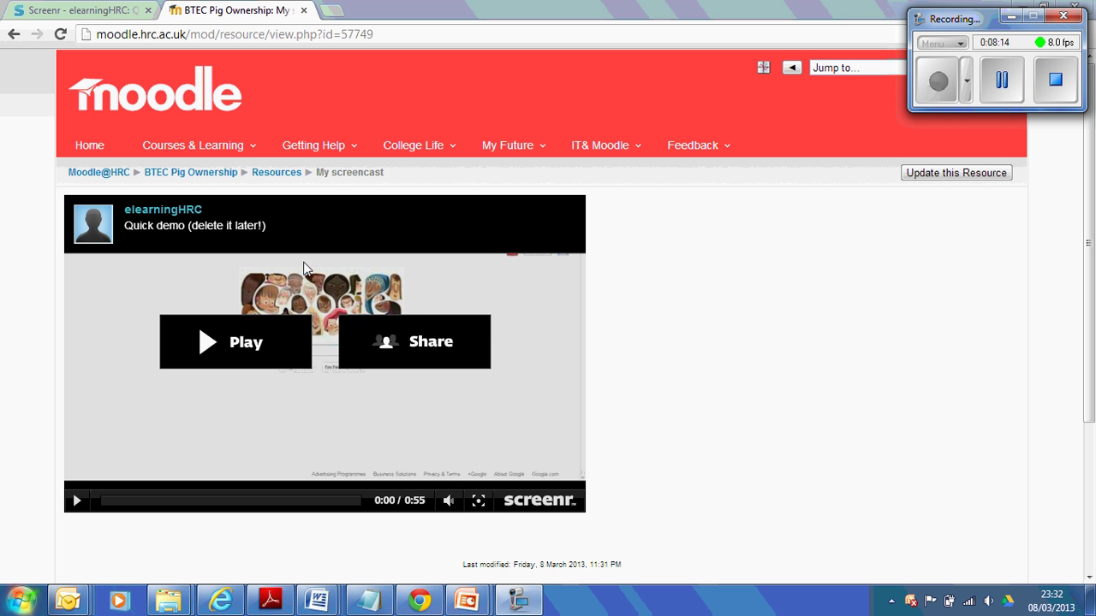
{"action": "left_click", "coordinate": [213, 360]}
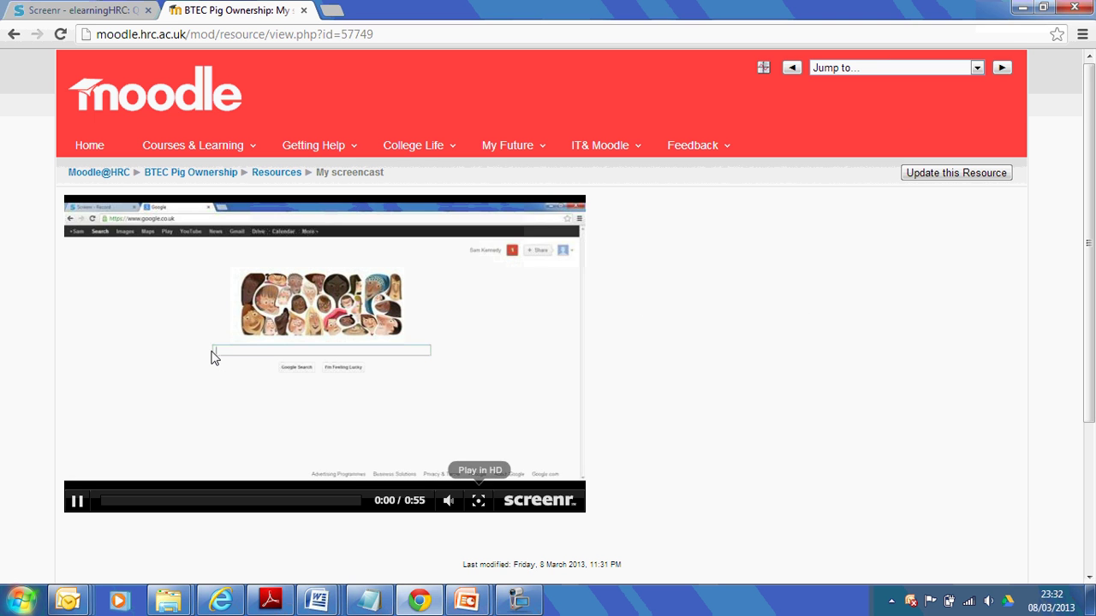
{"action": "left_click", "coordinate": [76, 502]}
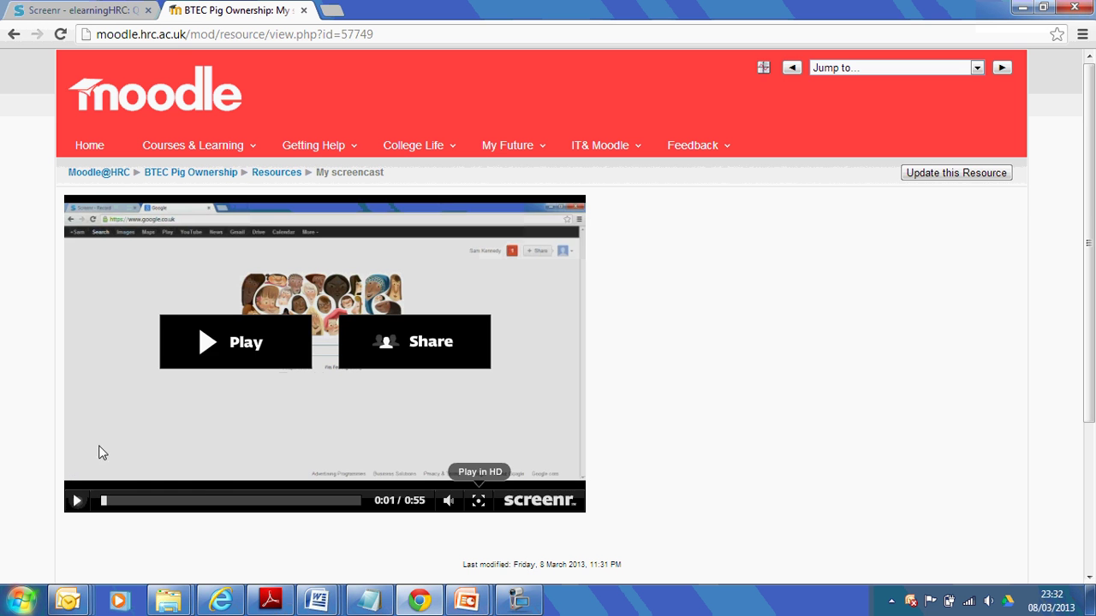
Return to the BTEC Pig Ownership course page and reopen the My screencast resource.
{"action": "left_click", "coordinate": [210, 174]}
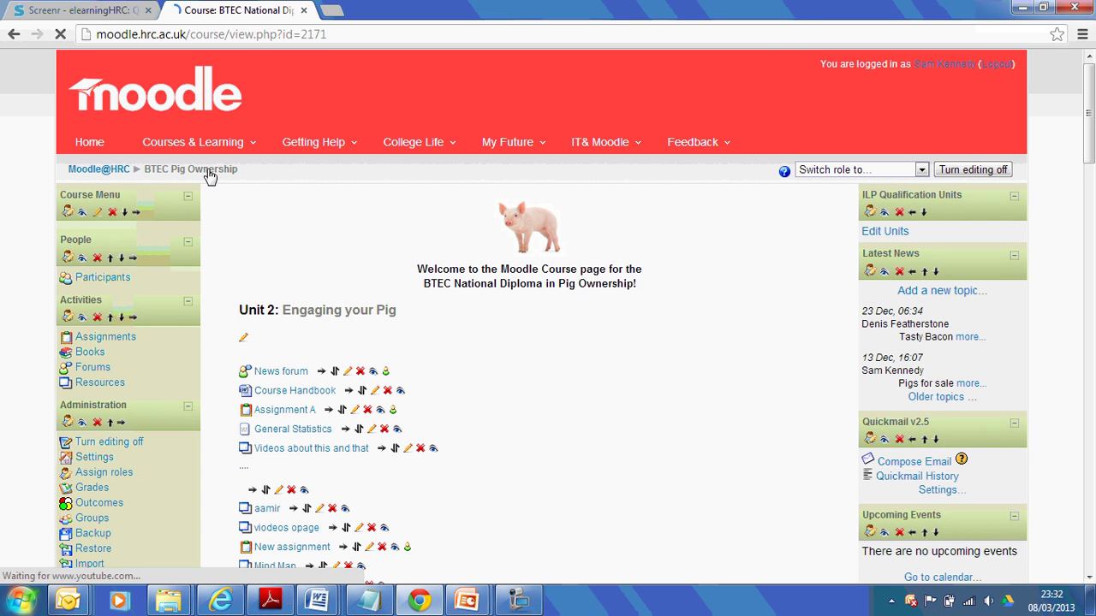
{"action": "scroll", "coordinate": [1091, 156], "scroll_direction": "down", "scroll_amount": 2}
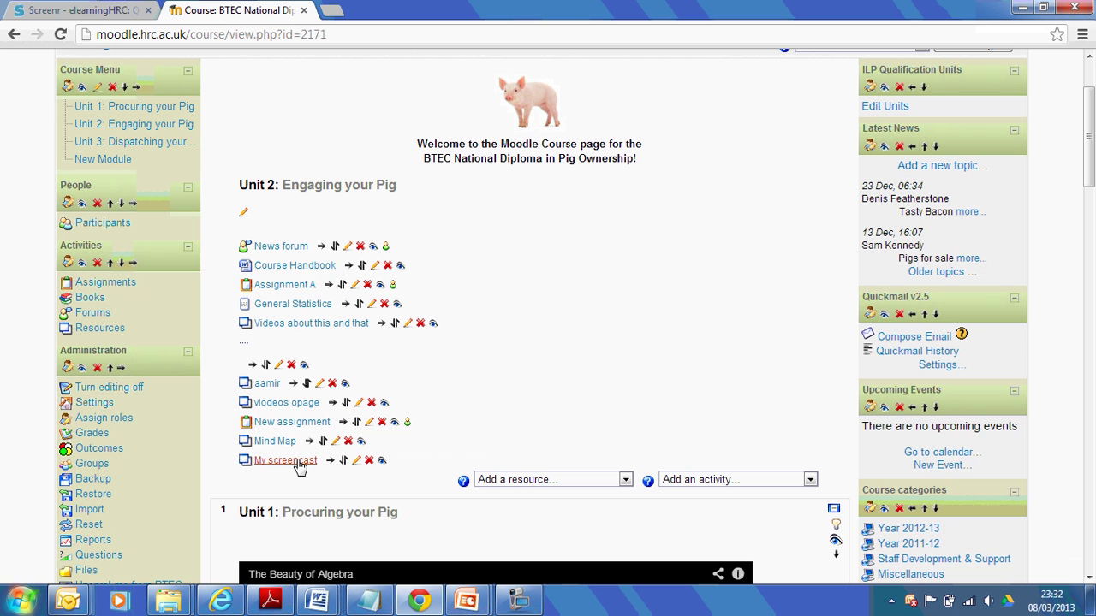
{"action": "left_click", "coordinate": [300, 463]}
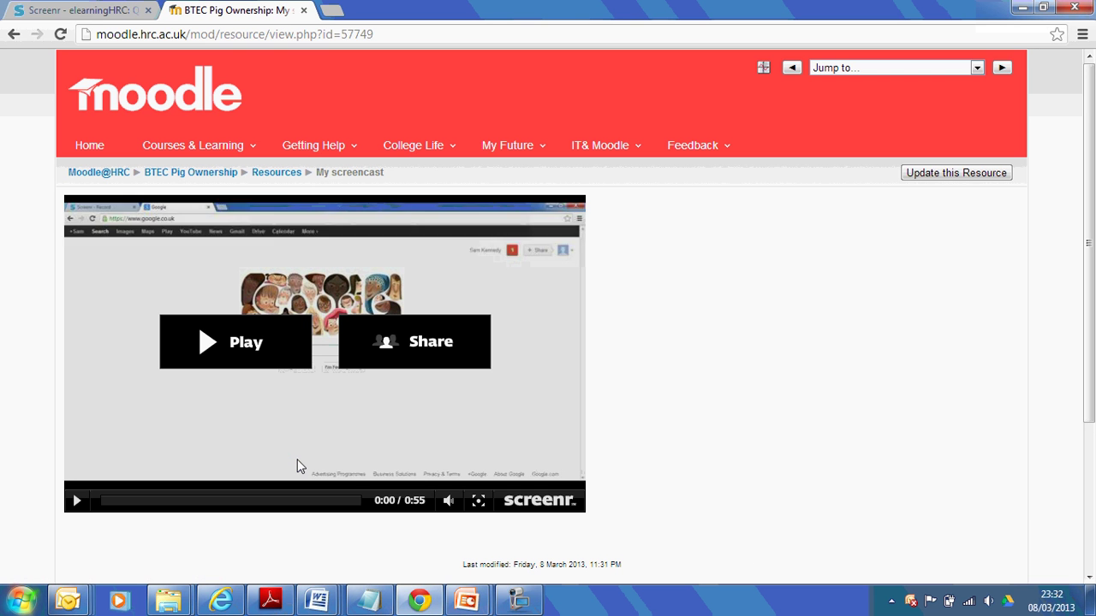
{"action": "left_click", "coordinate": [518, 599]}
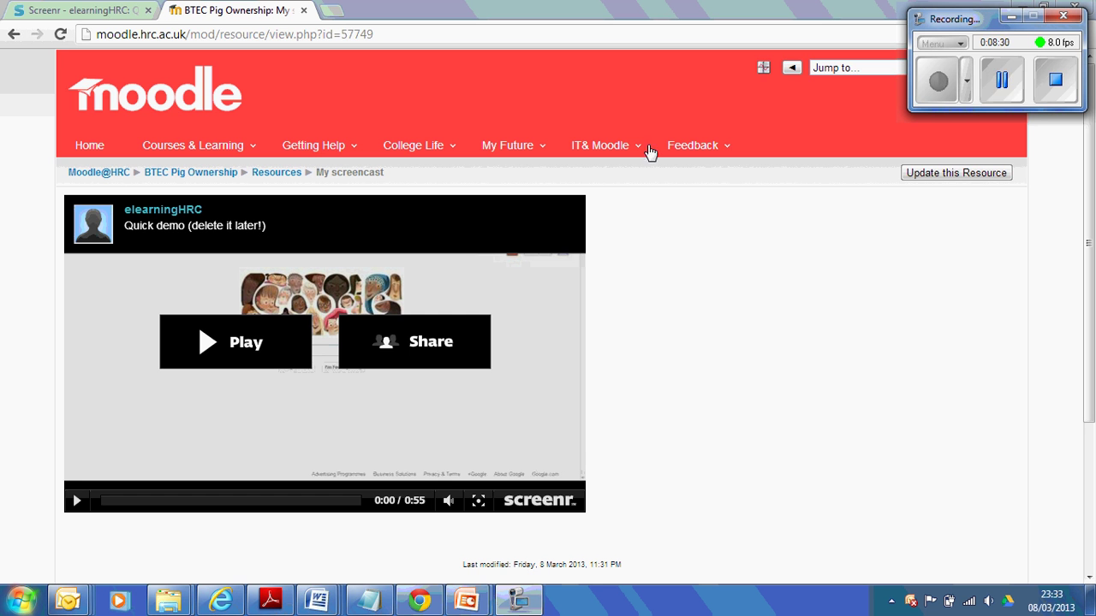
Close the Share overlay on the apple screencast in Screenr, then show the 'Over to you...' slide.
{"action": "left_click", "coordinate": [68, 10]}
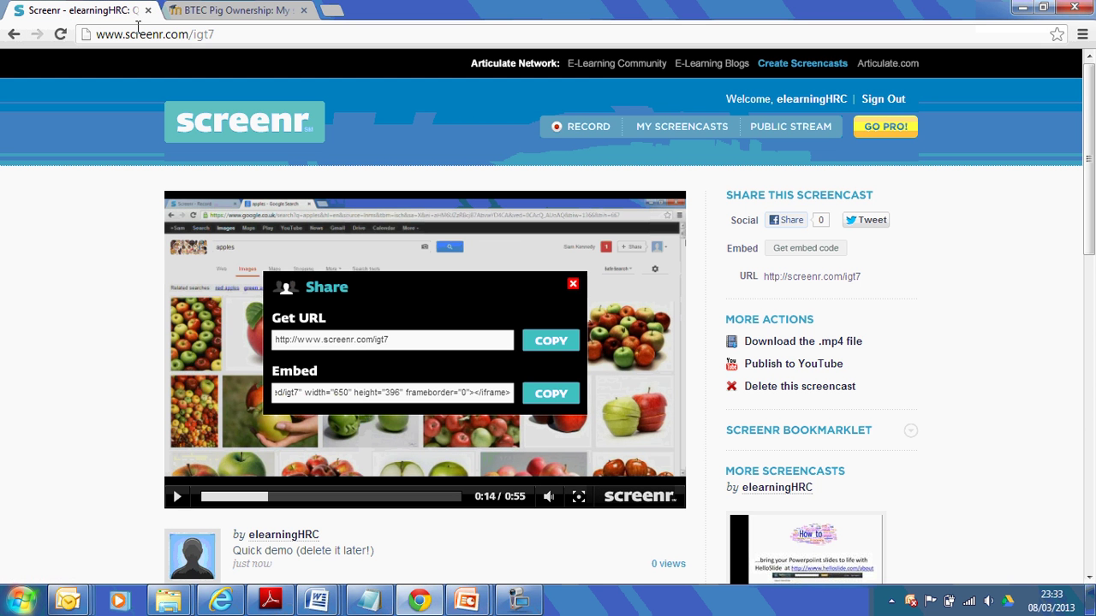
{"action": "left_click", "coordinate": [572, 284]}
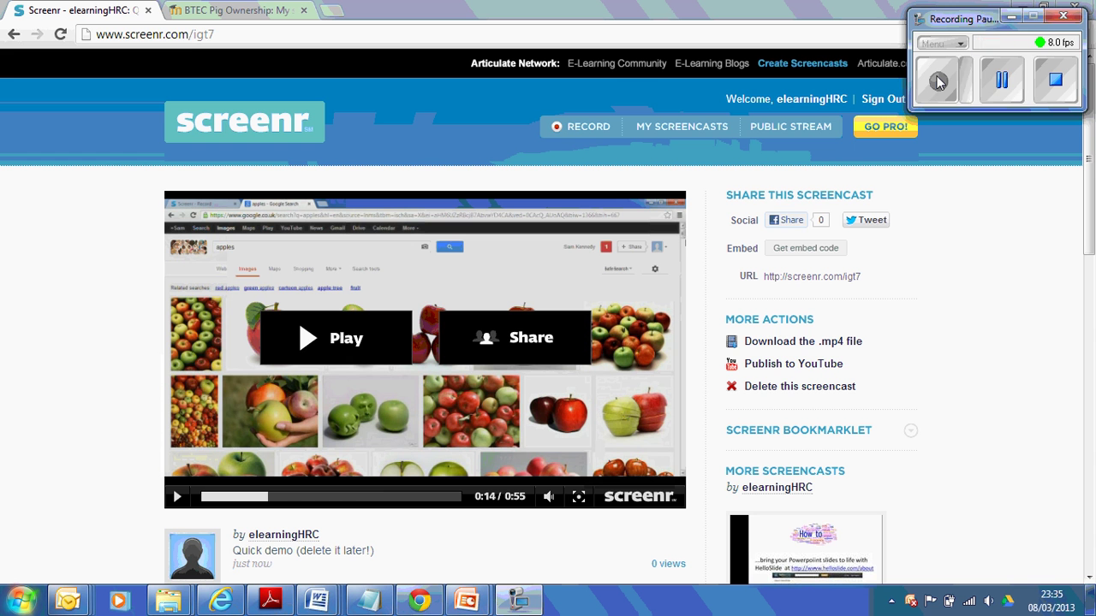
{"action": "left_click", "coordinate": [939, 81]}
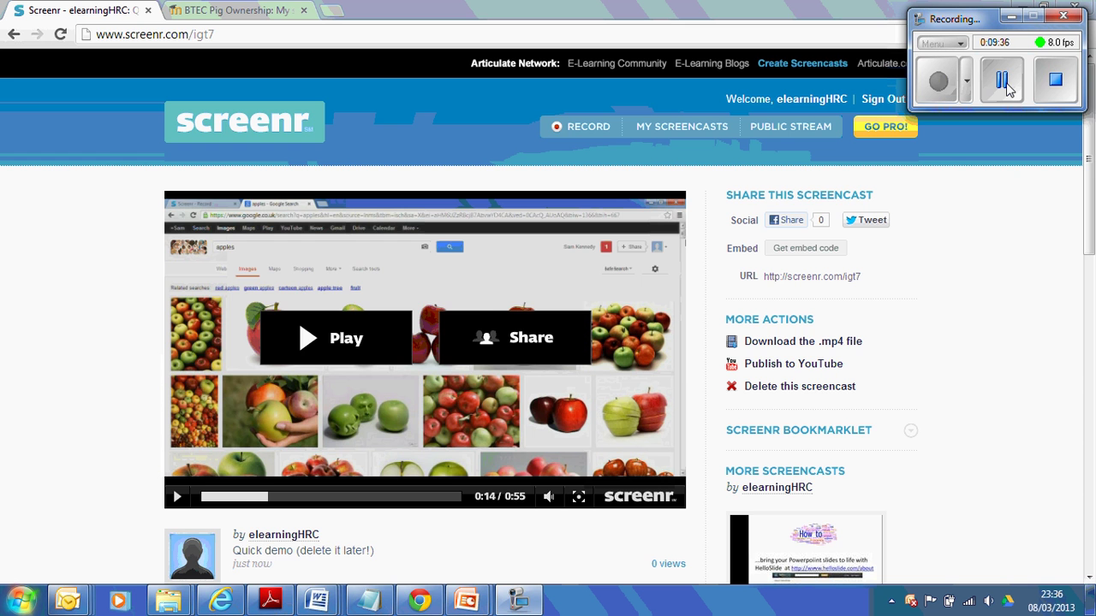
{"action": "left_click", "coordinate": [1001, 80]}
{"action": "left_click", "coordinate": [939, 80]}
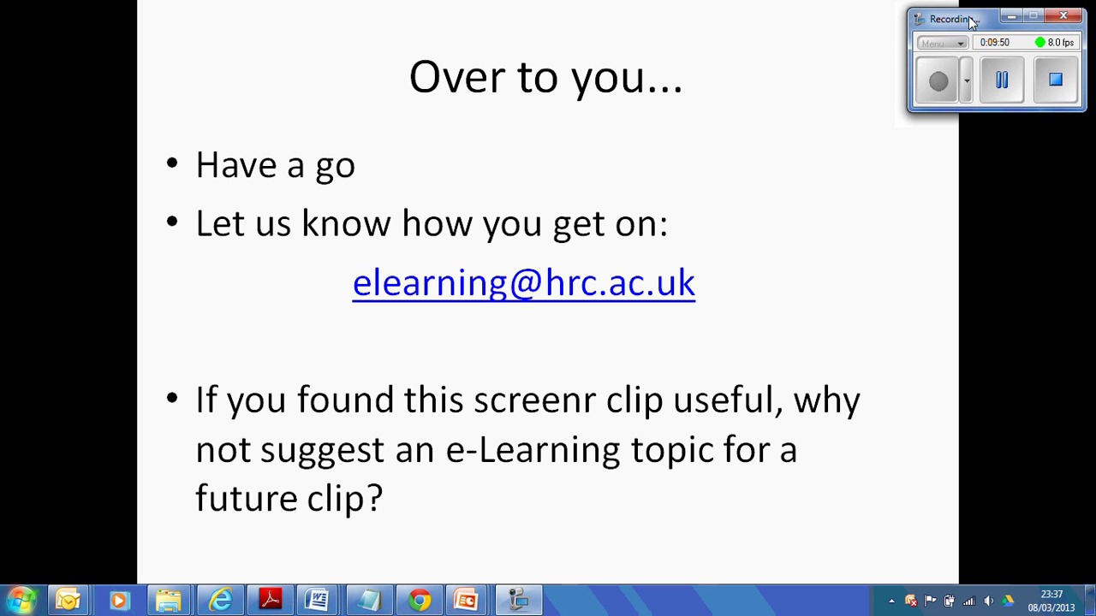
{"action": "left_click_drag", "start_coordinate": [971, 24], "coordinate": [967, 26]}
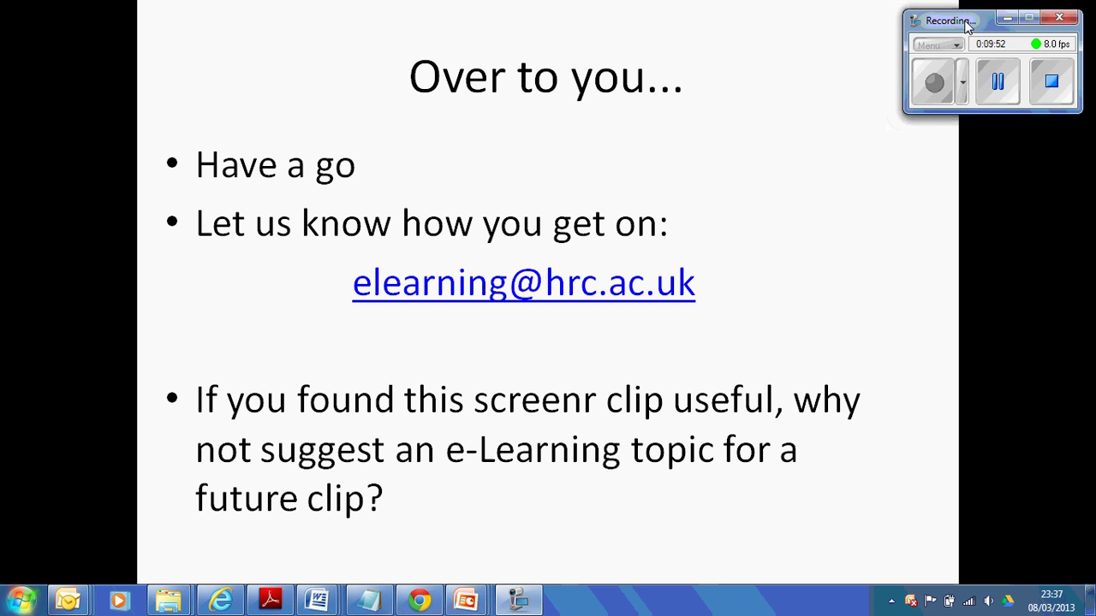